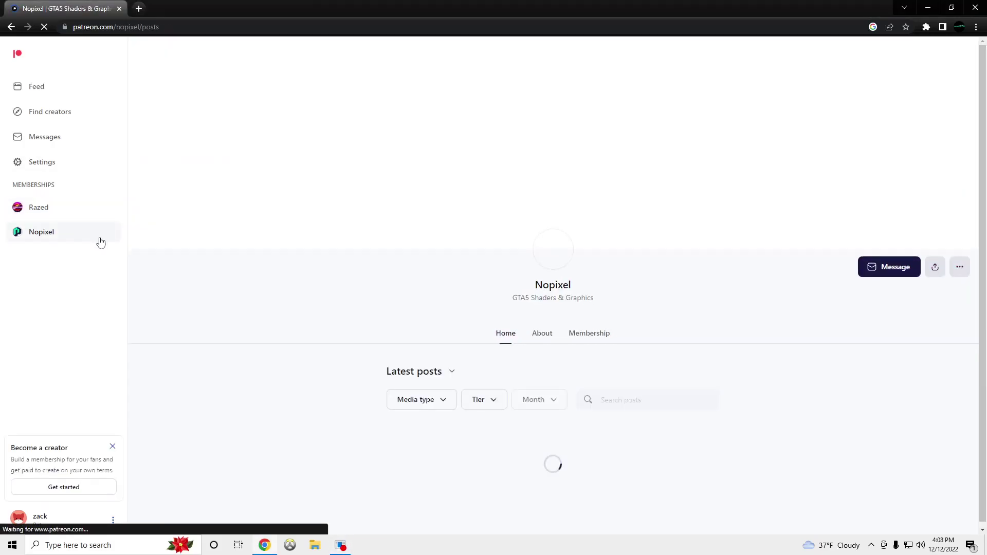
Review the Nopixel Patreon posts and the Full Access membership details, including its Discord community section, and close the browser.
scroll(491, 293, down, 3)
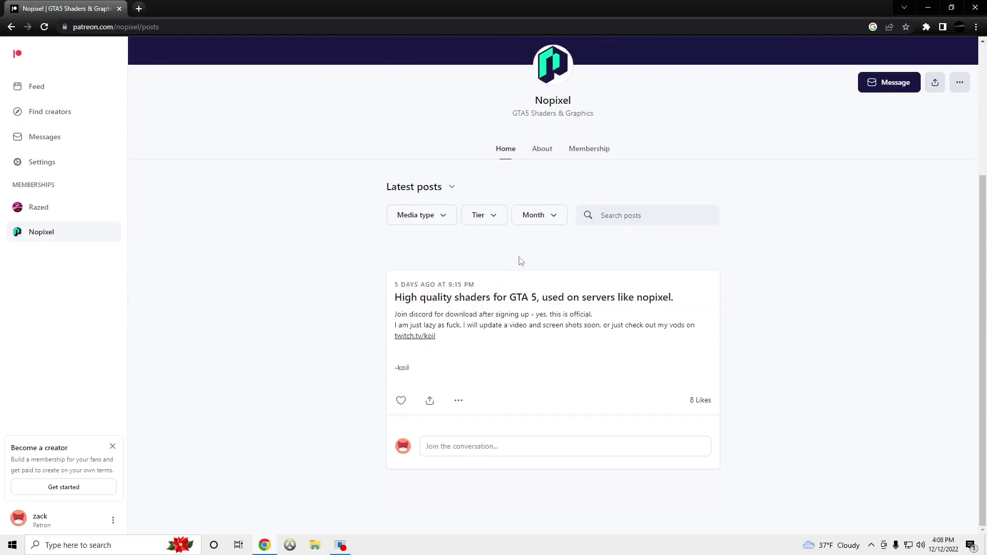
click(591, 148)
scroll(449, 323, down, 3)
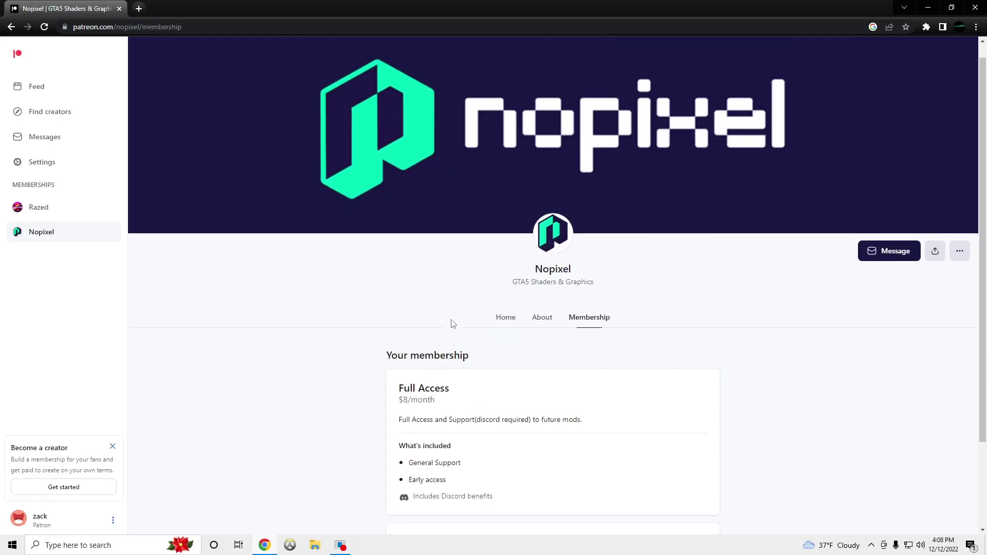
scroll(450, 308, up, 3)
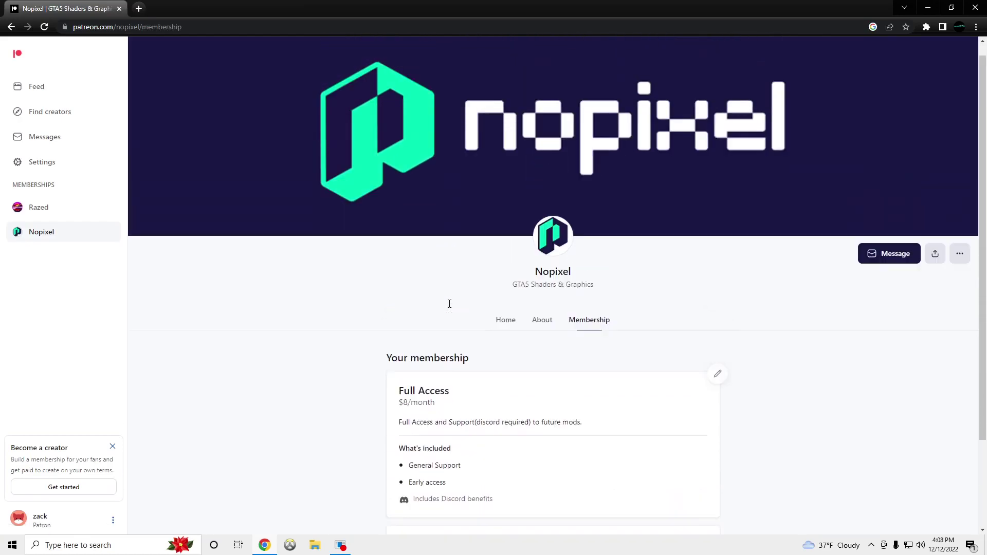
scroll(450, 307, down, 3)
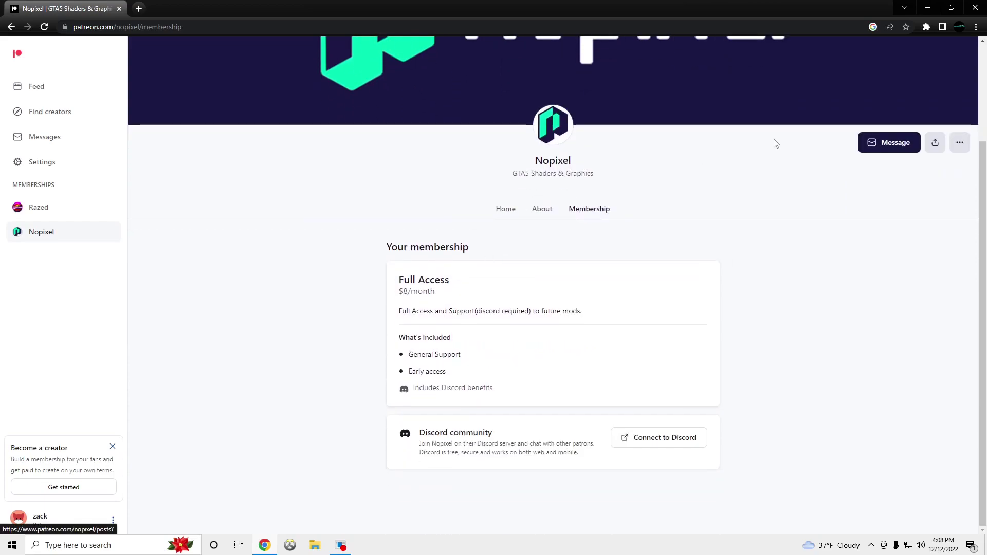
click(974, 8)
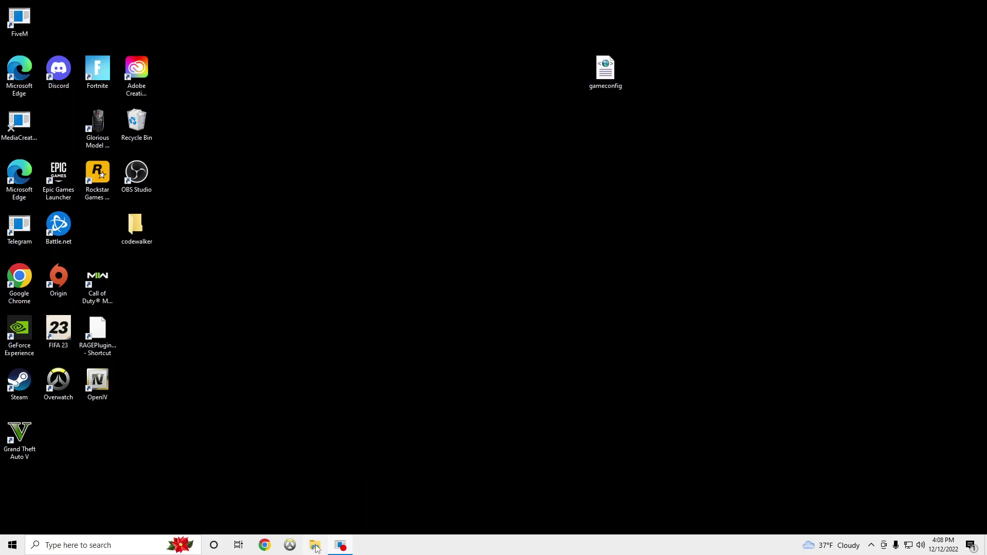
Open the recently downloaded koil_shaders archive from File Explorer and close the Explorer window.
click(315, 547)
click(308, 279)
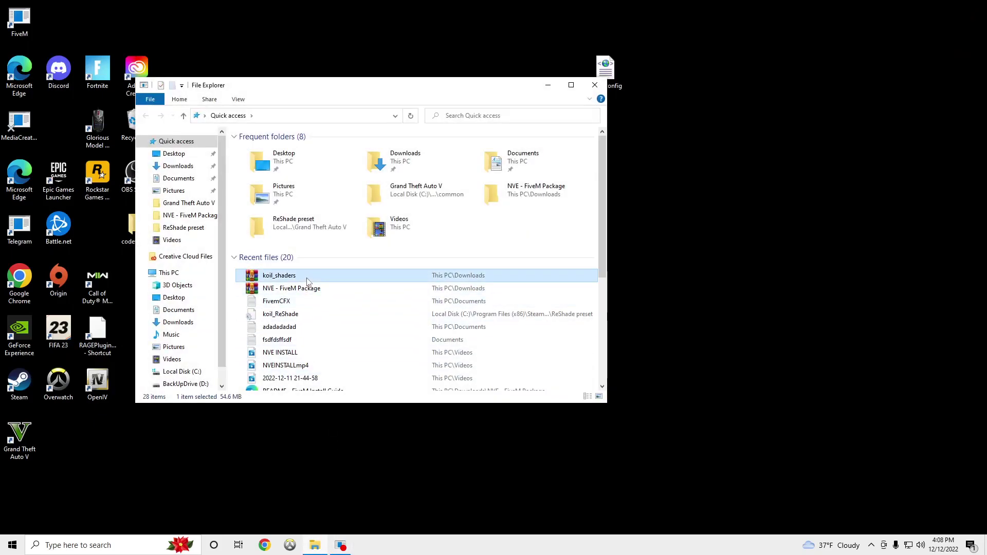
double_click(307, 278)
drag(249, 85, 109, 84)
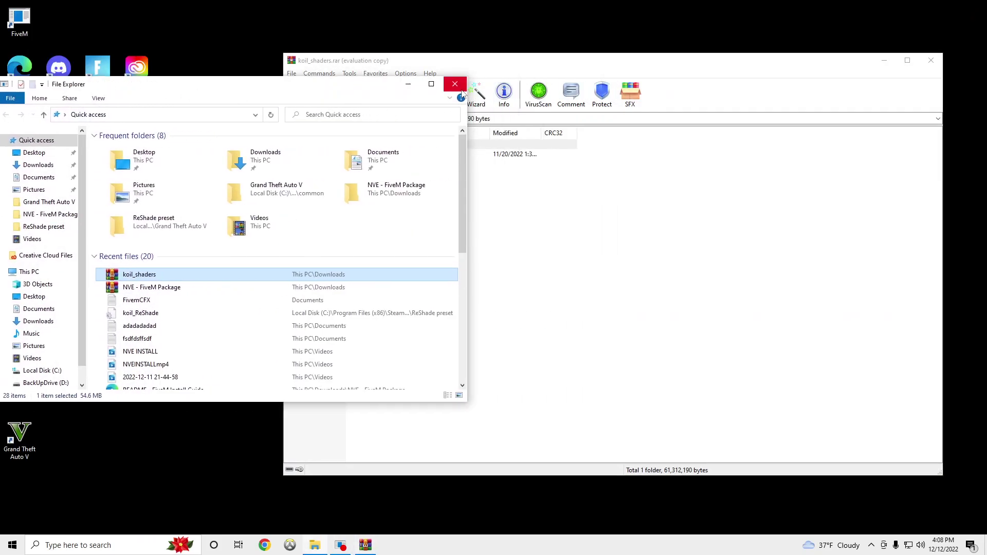
click(461, 90)
Run %localappdata%\FiveM and open the mods folder inside FiveM Application Data.
click(103, 545)
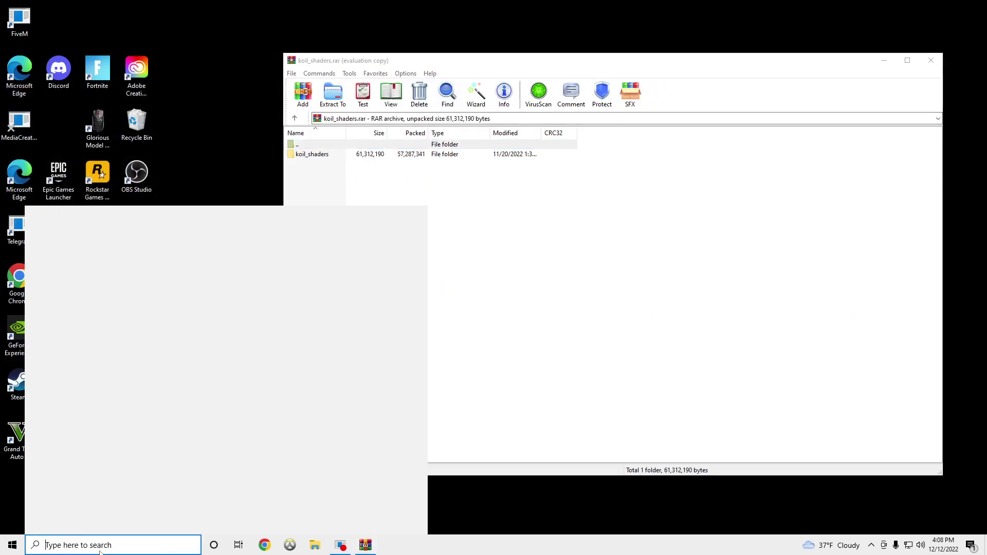
click(101, 293)
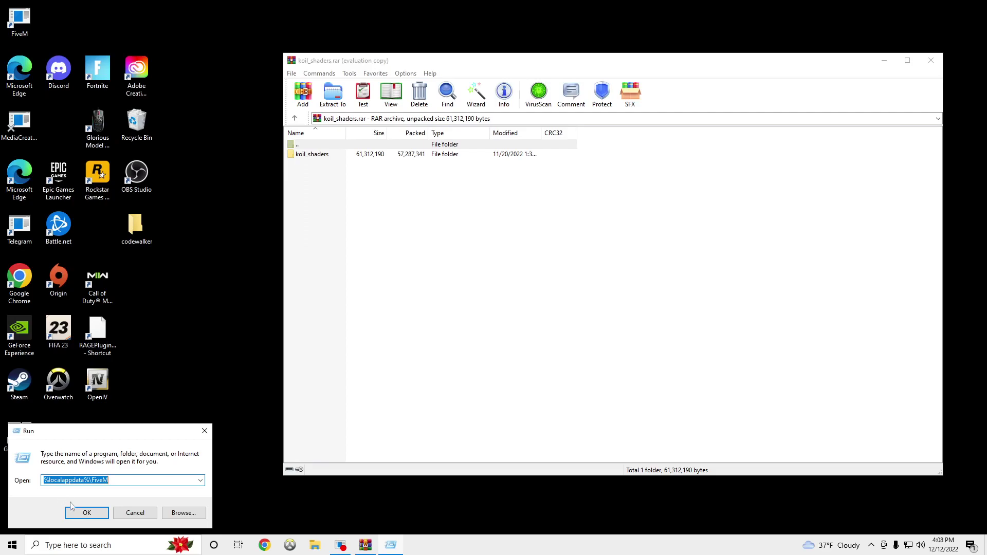
click(85, 513)
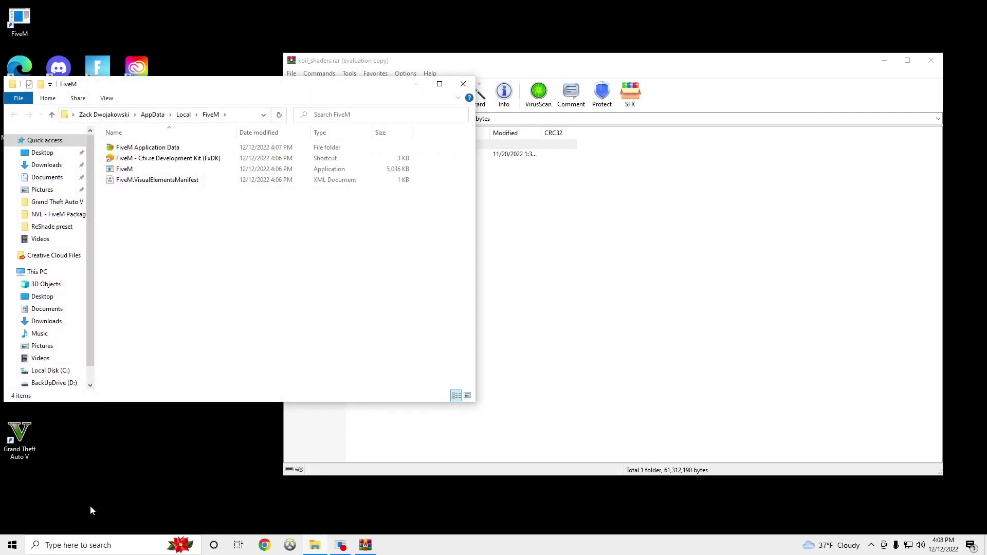
double_click(170, 148)
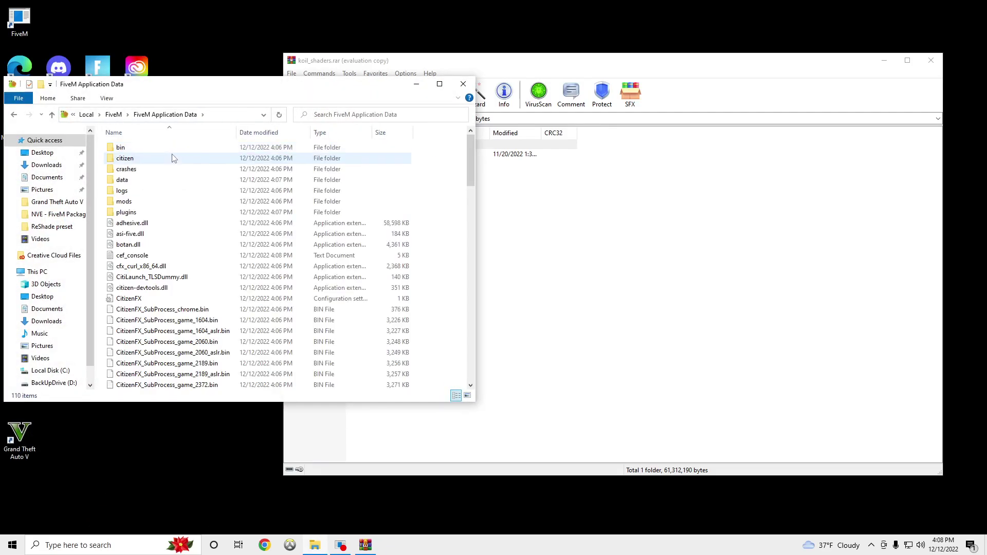
double_click(163, 201)
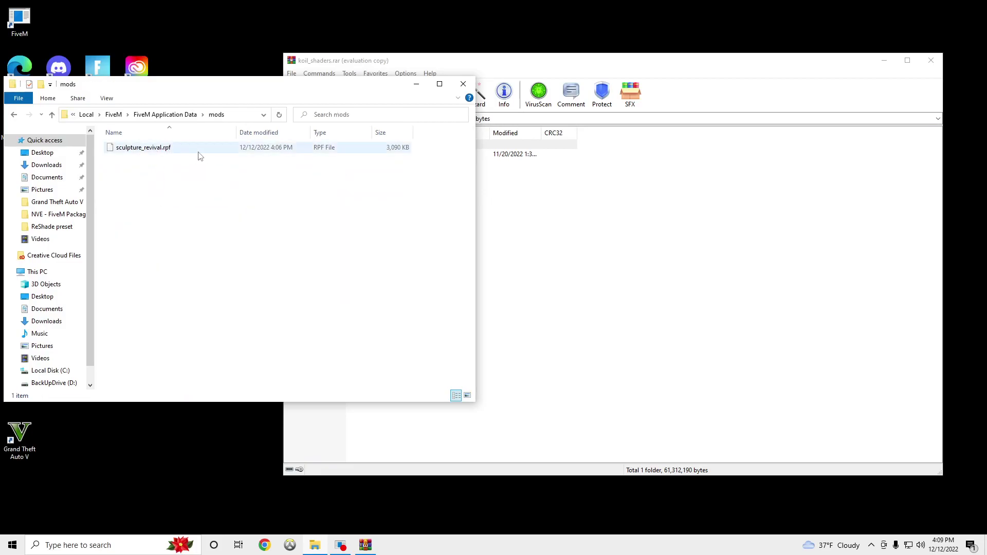
Extract nopixel.rpf from the mods folder of the koil_shaders archive into the FiveM mods folder.
click(412, 180)
click(354, 157)
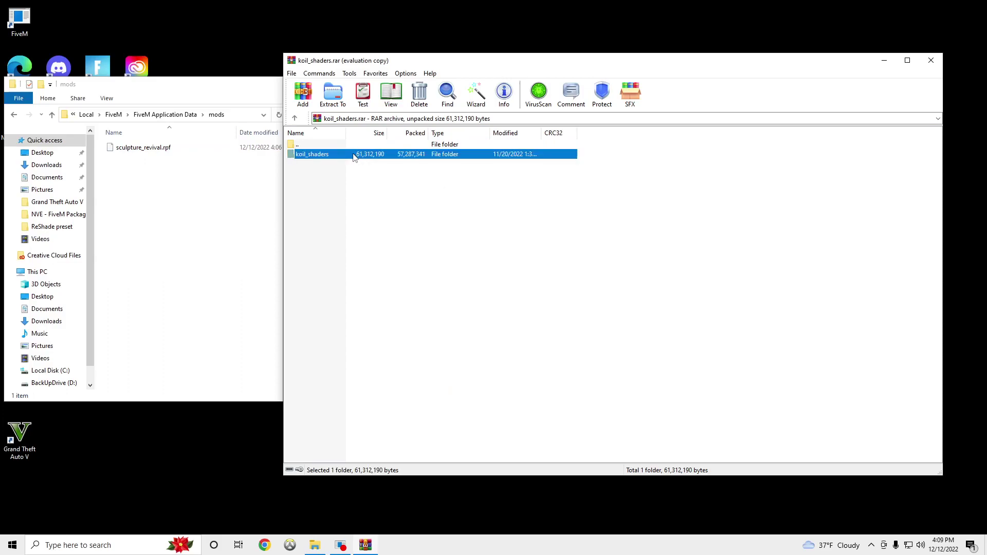
double_click(354, 157)
click(309, 166)
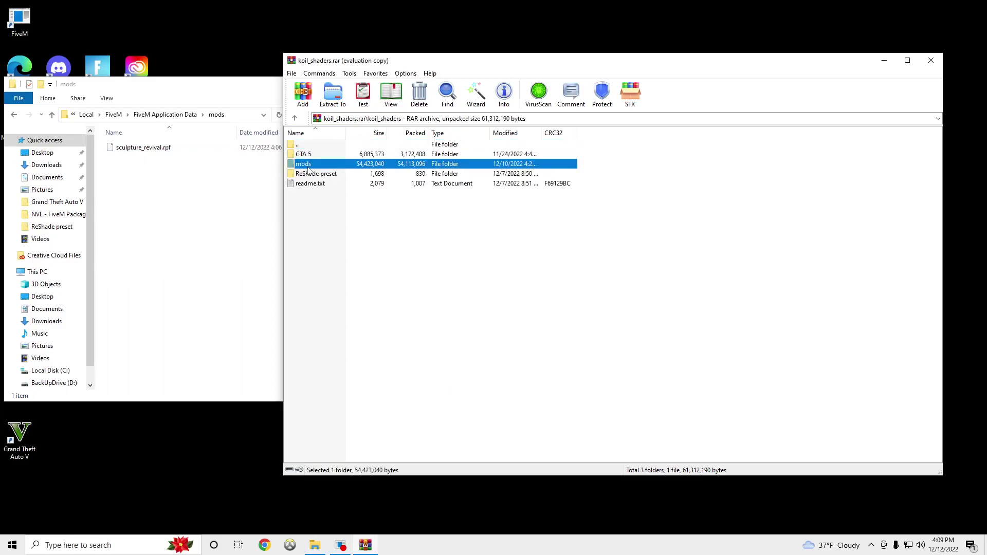
double_click(345, 163)
drag(314, 154, 181, 224)
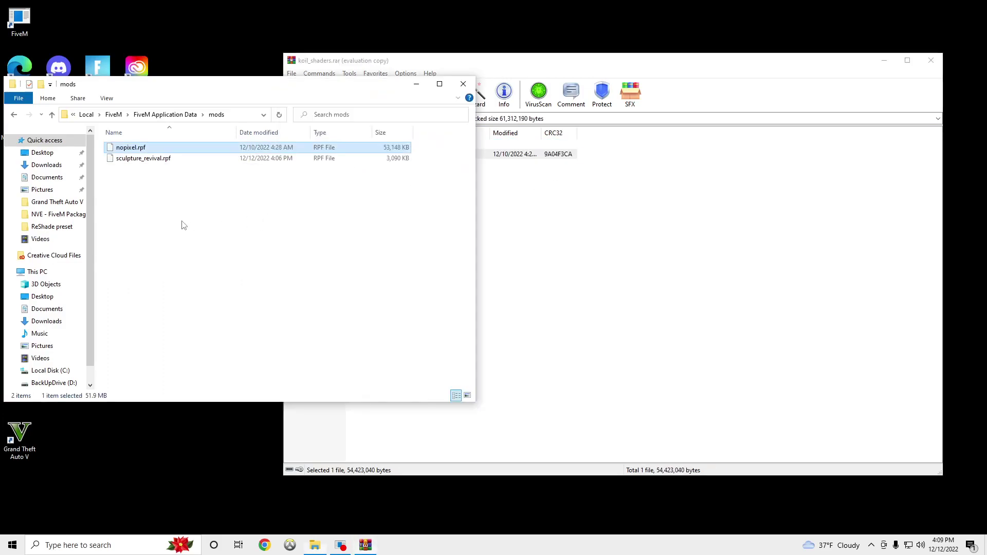
click(483, 230)
click(200, 217)
click(481, 245)
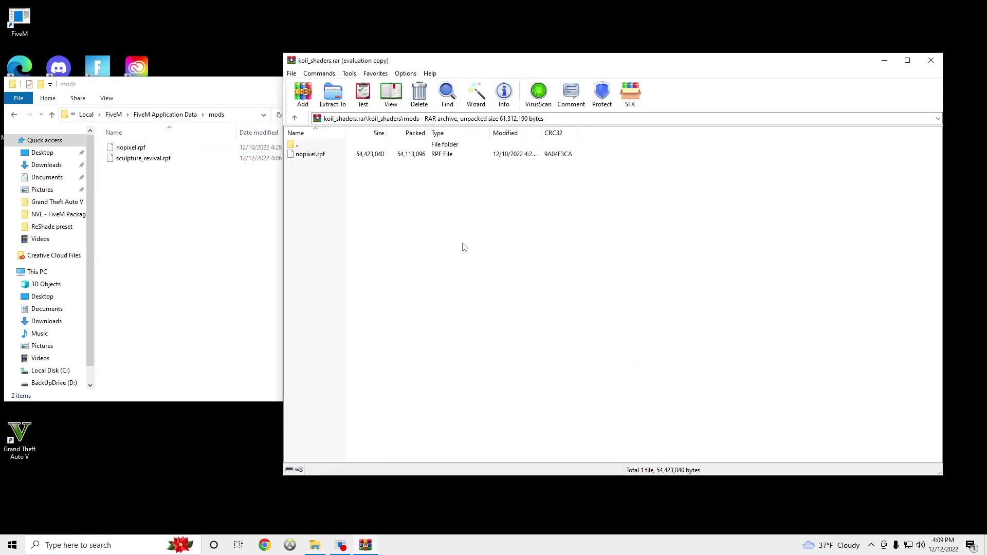
Return to the koil_shaders folder in the archive and close the FiveM mods folder window.
double_click(308, 145)
click(336, 195)
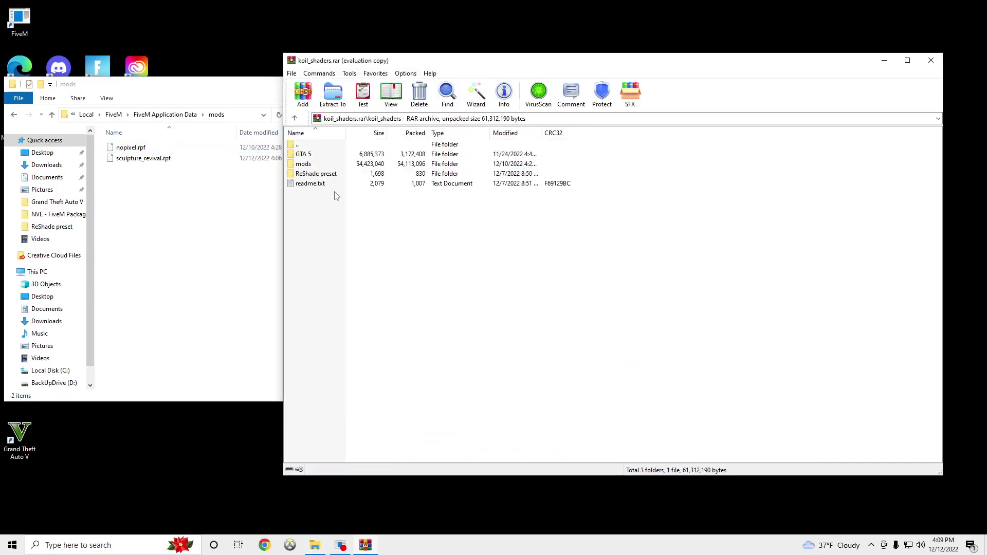
click(251, 230)
click(483, 228)
drag(257, 86, 200, 84)
click(406, 83)
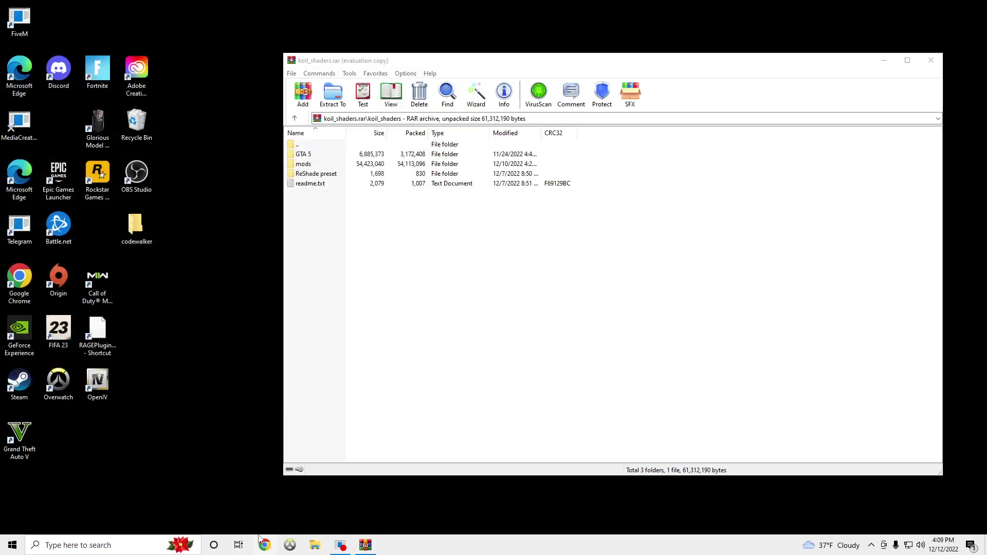
Open the local files folder of Grand Theft Auto V from the Steam library and close the Steam window.
click(113, 545)
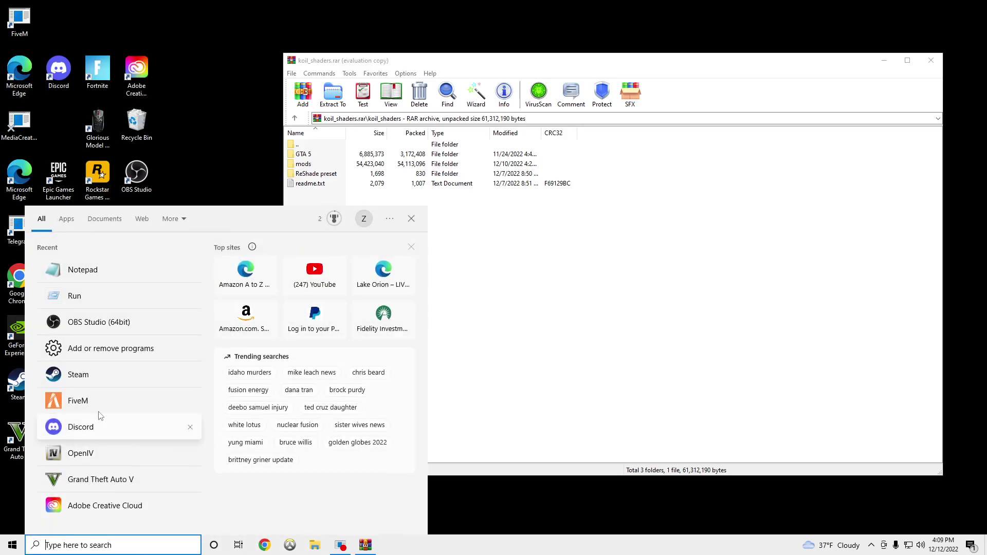
click(82, 374)
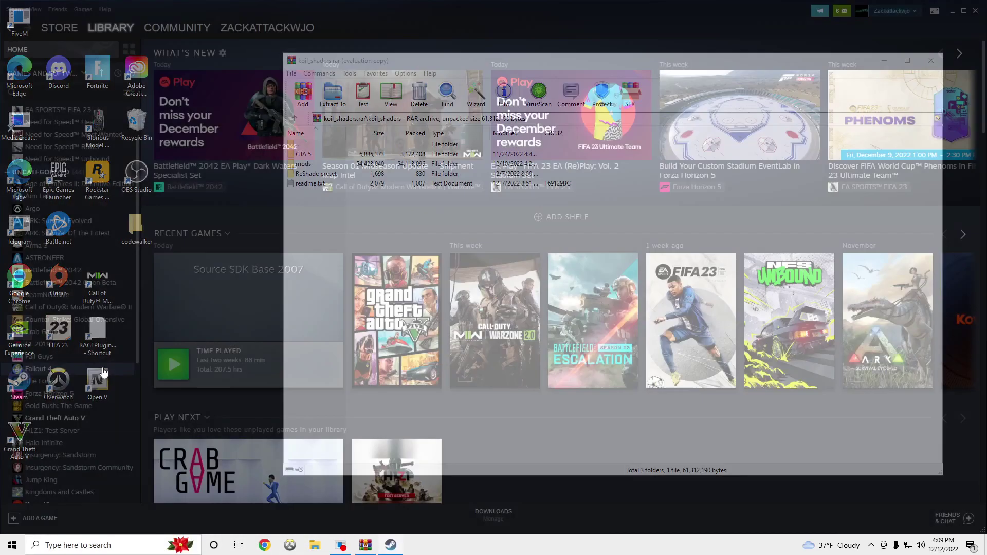
right_click(56, 417)
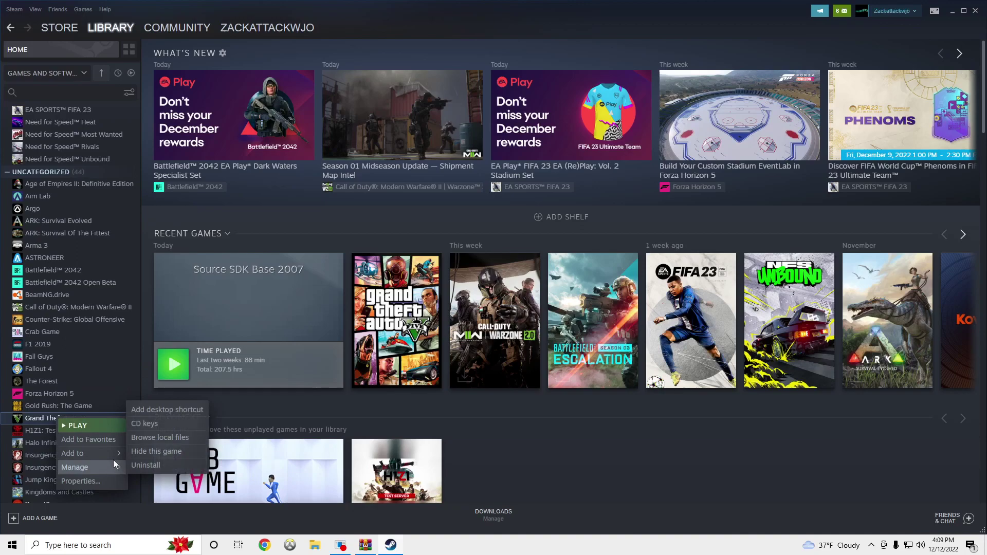
mouse_move(113, 468)
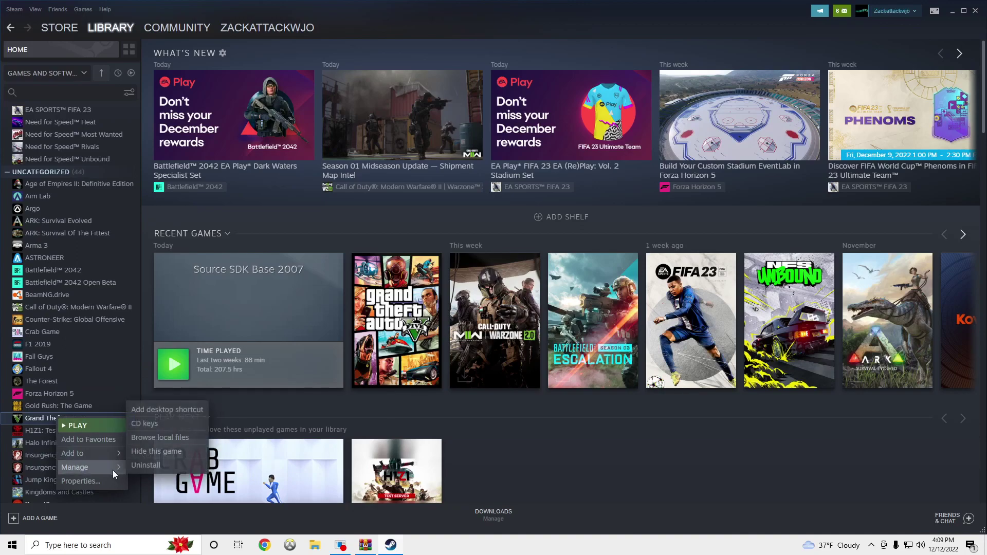
click(169, 439)
click(980, 12)
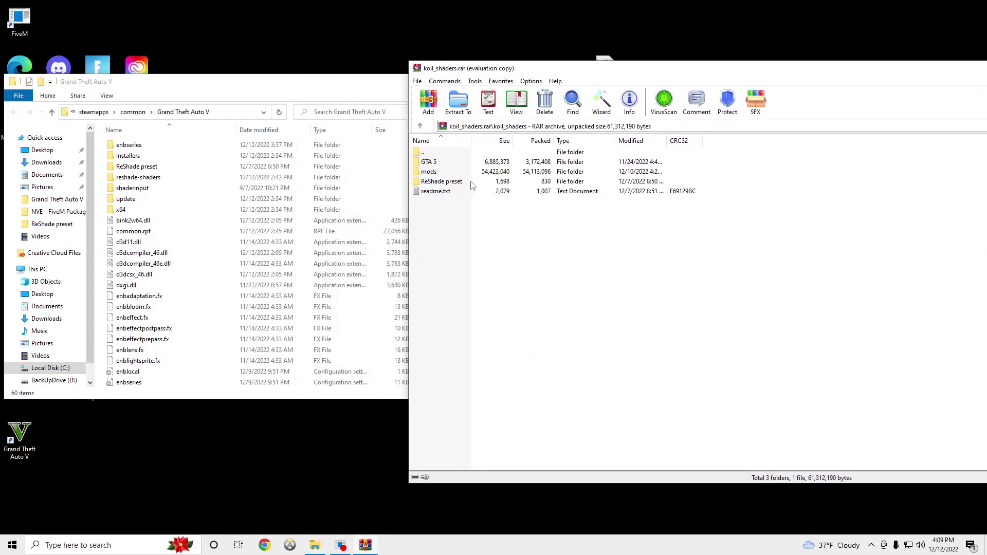
Extract everything in the archive's GTA 5 folder into the Grand Theft Auto V folder, replacing the existing files.
double_click(464, 164)
drag(446, 306, 104, 214)
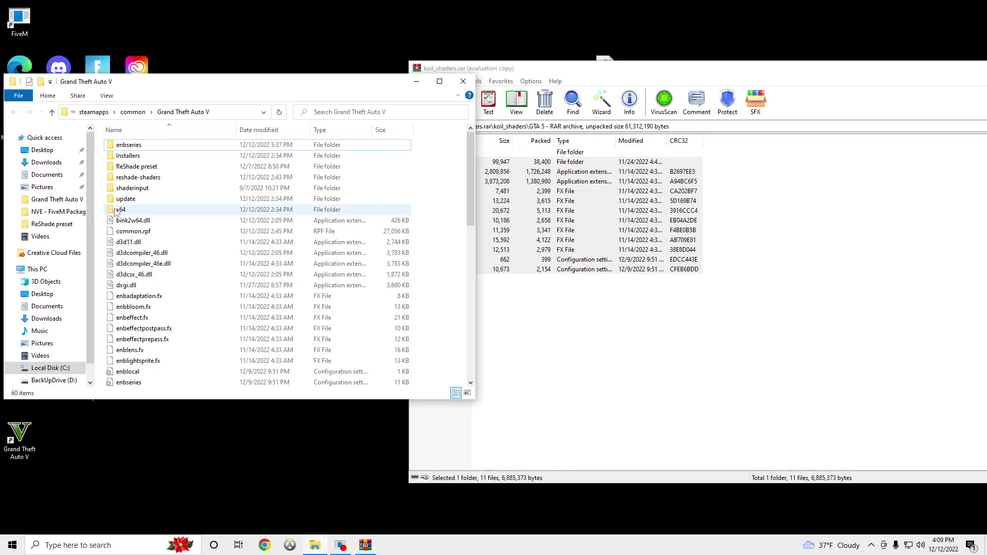
click(434, 191)
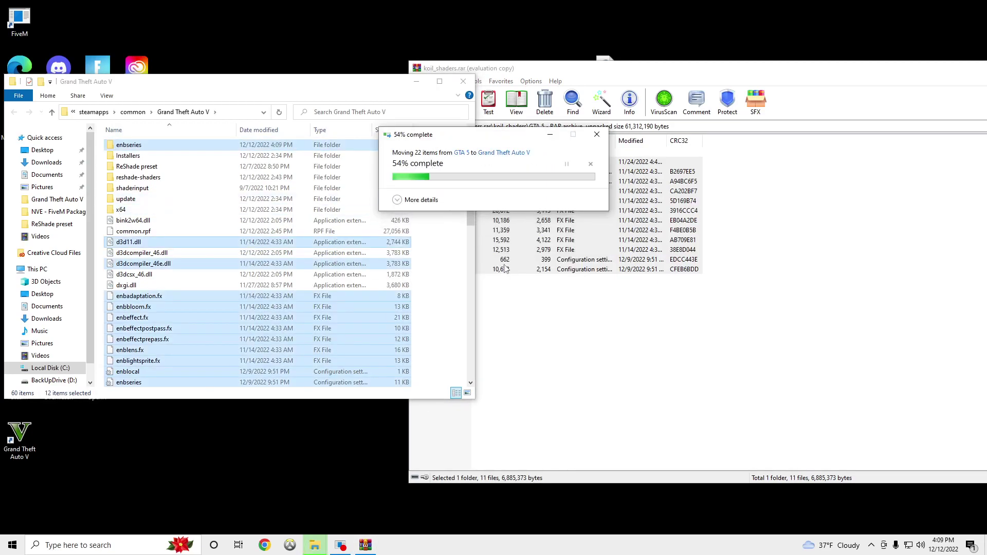
click(531, 365)
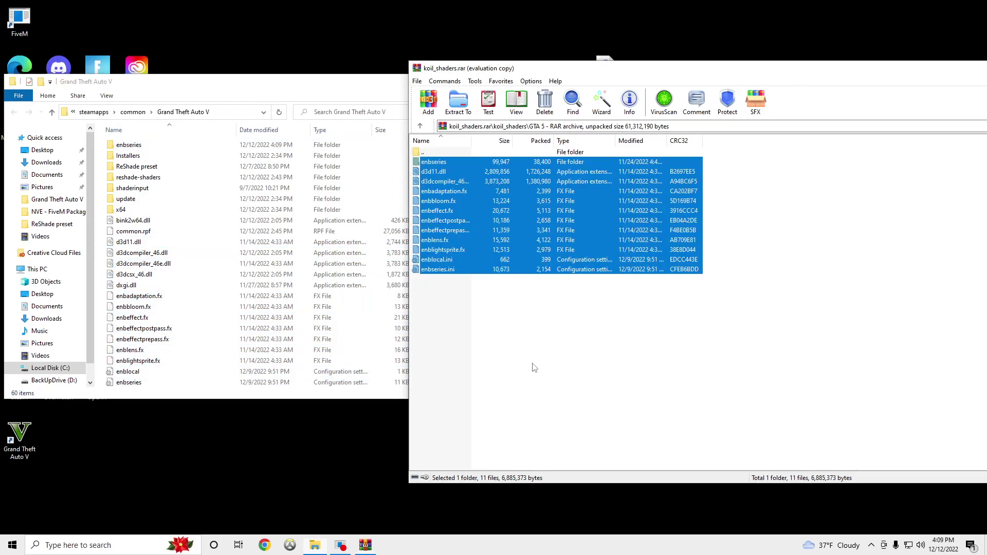
Go back up in the archive and extract the ReShade preset folder into the Grand Theft Auto V folder, replacing existing files.
click(432, 154)
double_click(431, 154)
click(481, 215)
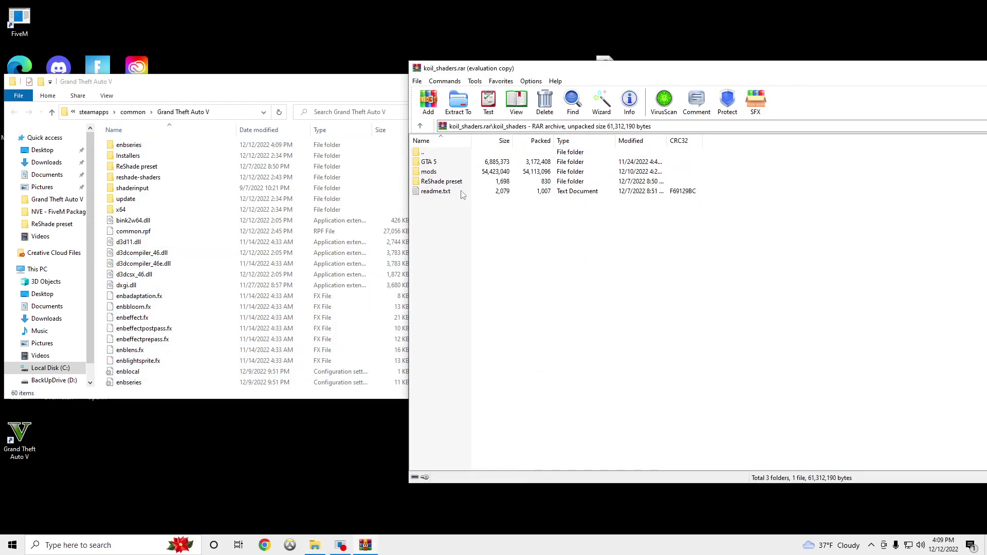
drag(459, 182, 200, 222)
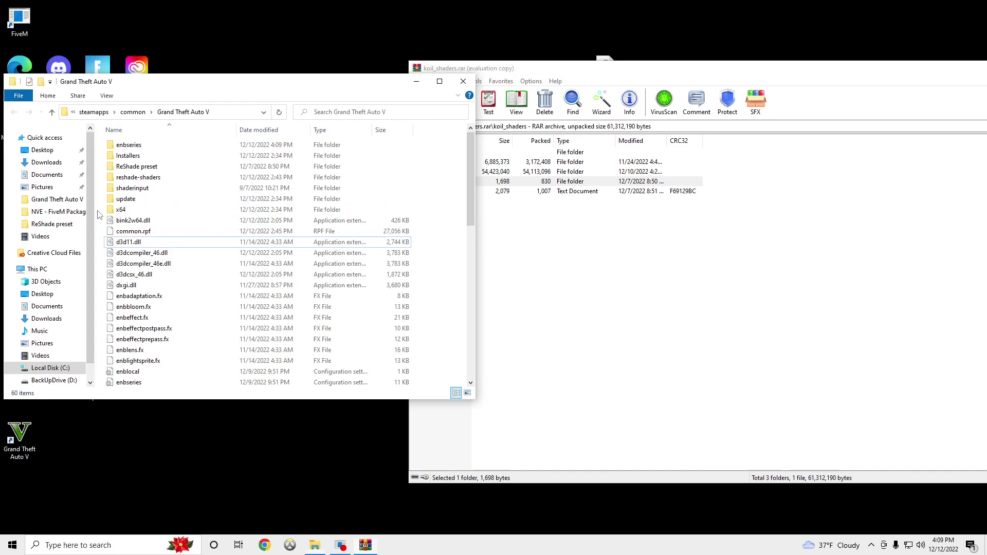
click(441, 200)
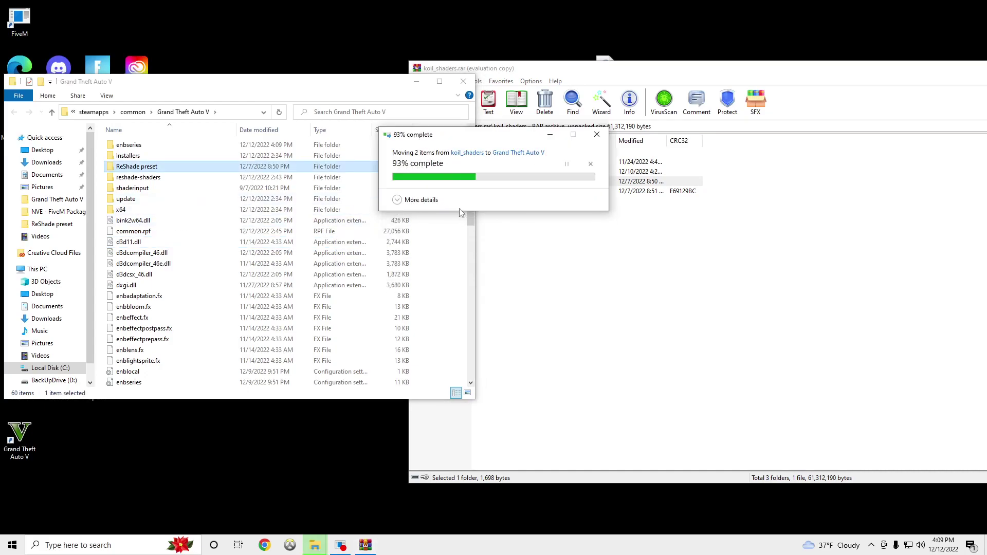
click(455, 211)
click(552, 227)
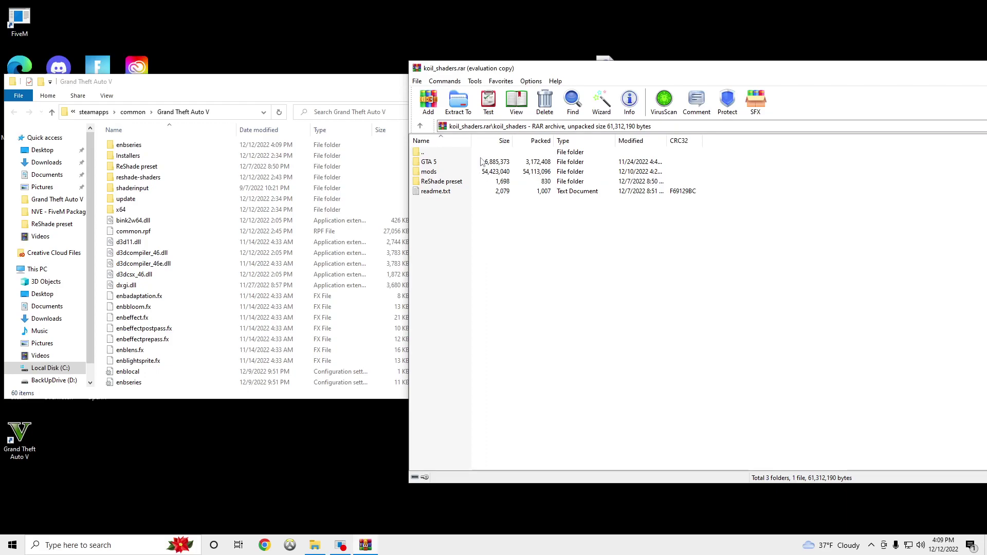
Move the koil_shaders archive window fully into view and close it.
drag(792, 70, 727, 69)
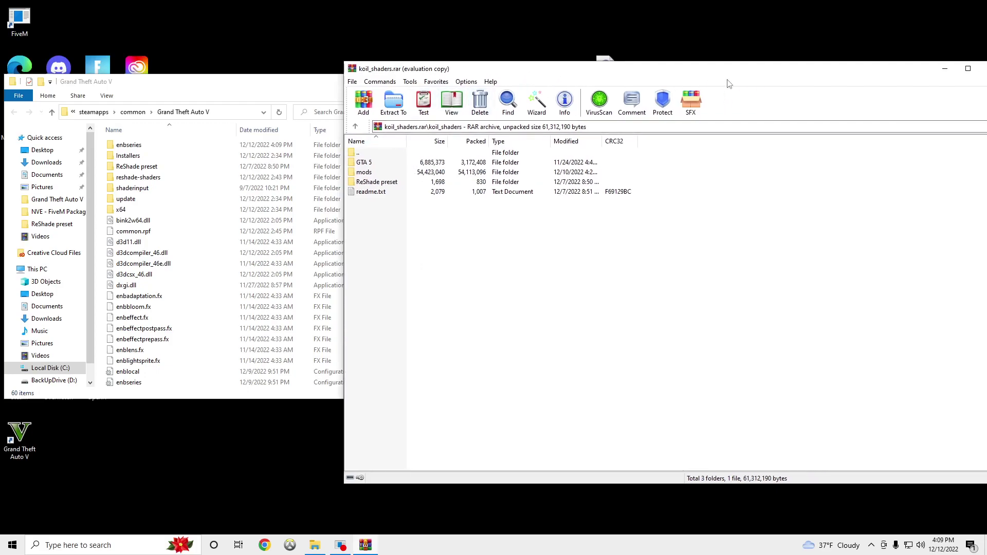
drag(861, 69, 710, 71)
click(832, 66)
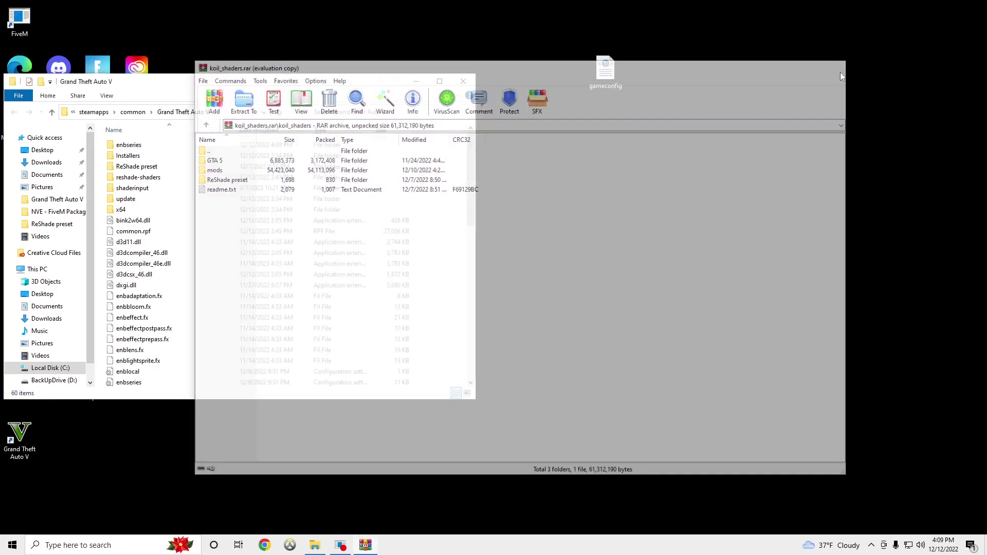
Switch to Google Chrome and open the reshade.me website.
click(265, 545)
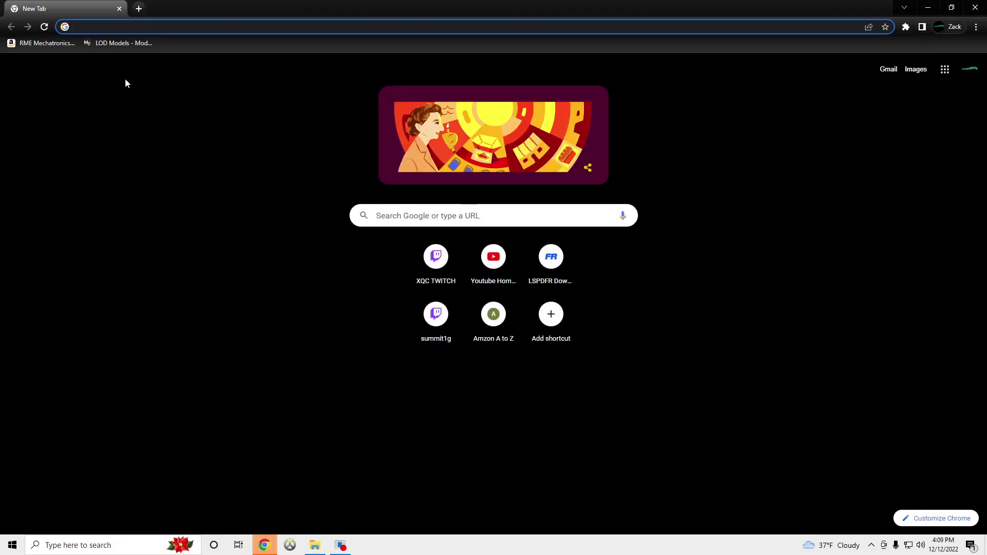
text(reshade.me)
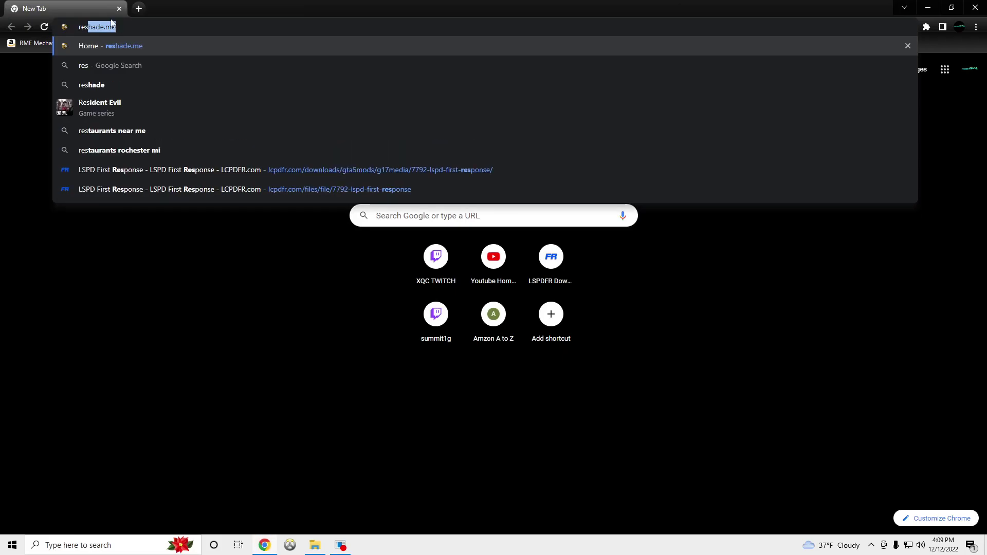
key(Return)
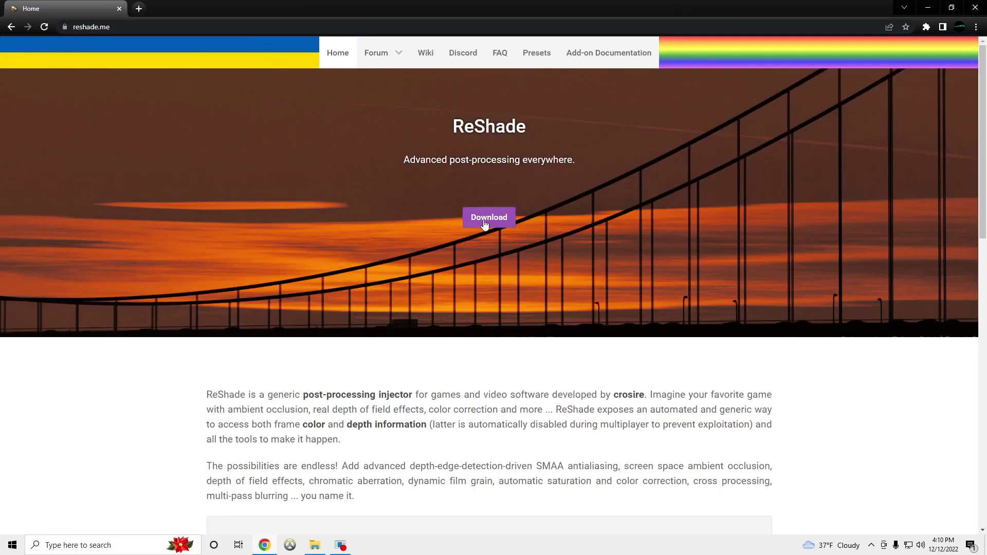
Download ReShade 5.5.1 without full add-on support, keep the flagged file and launch its setup.
click(484, 225)
click(495, 370)
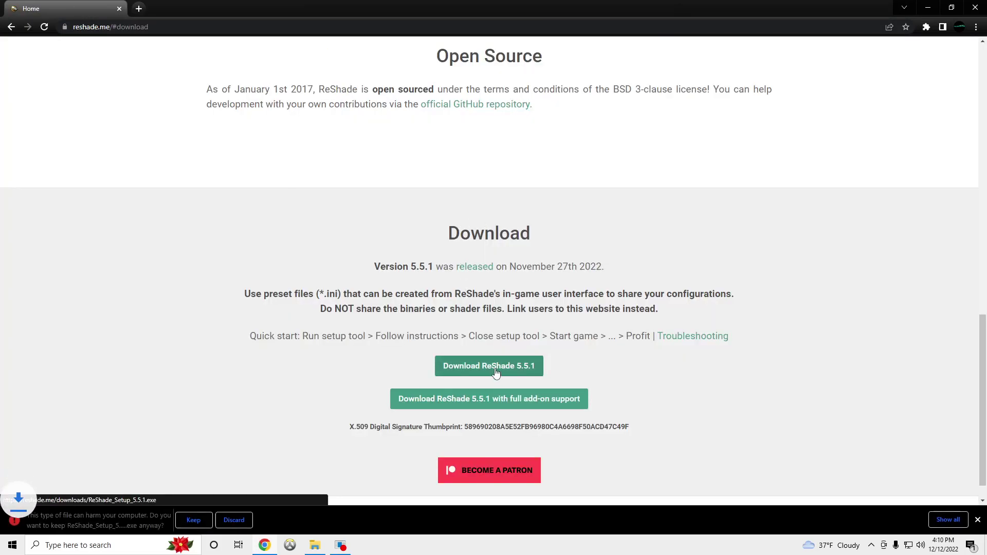
click(200, 520)
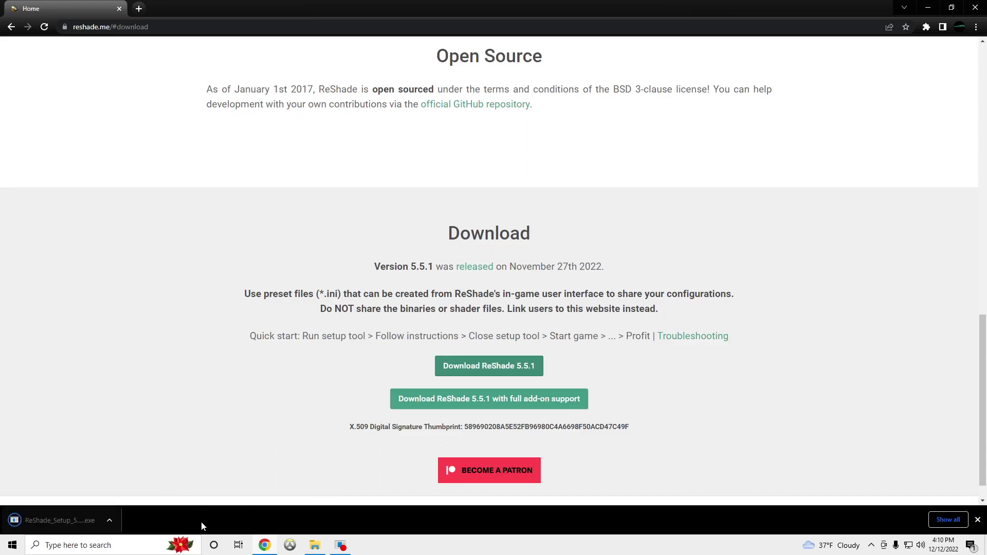
click(66, 520)
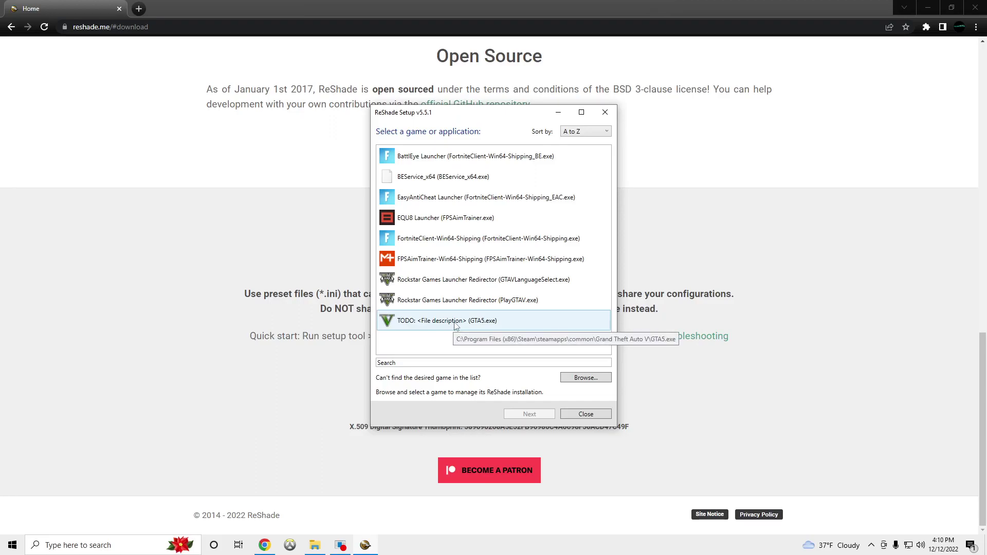
Choose GTA5.exe as the ReShade target with the DirectX 10/11/12 API and modify the existing installation.
click(476, 323)
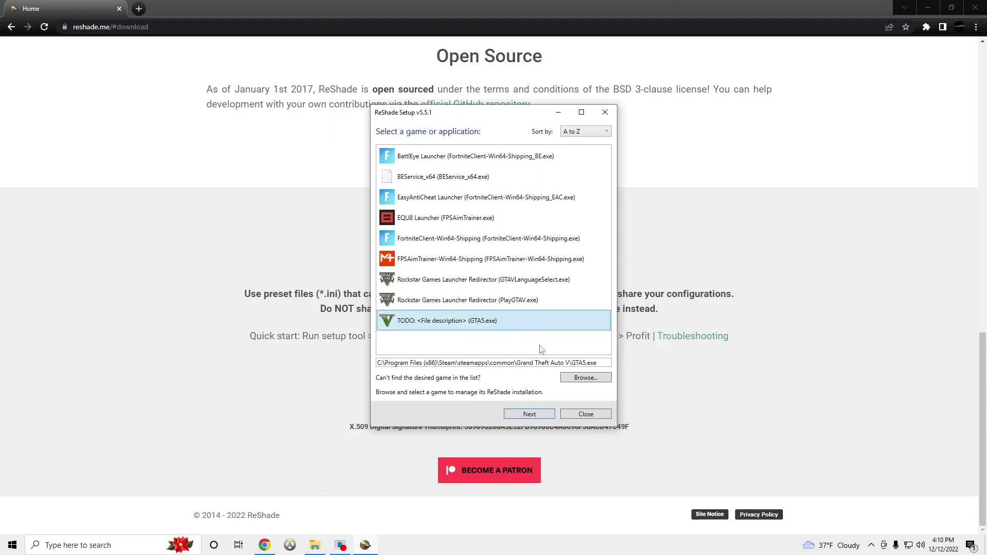
click(527, 416)
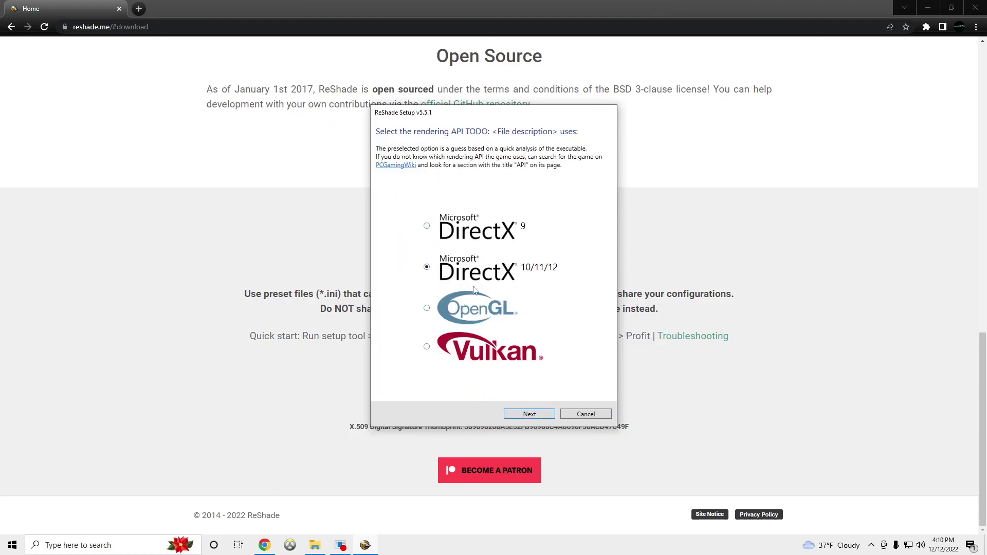
click(524, 416)
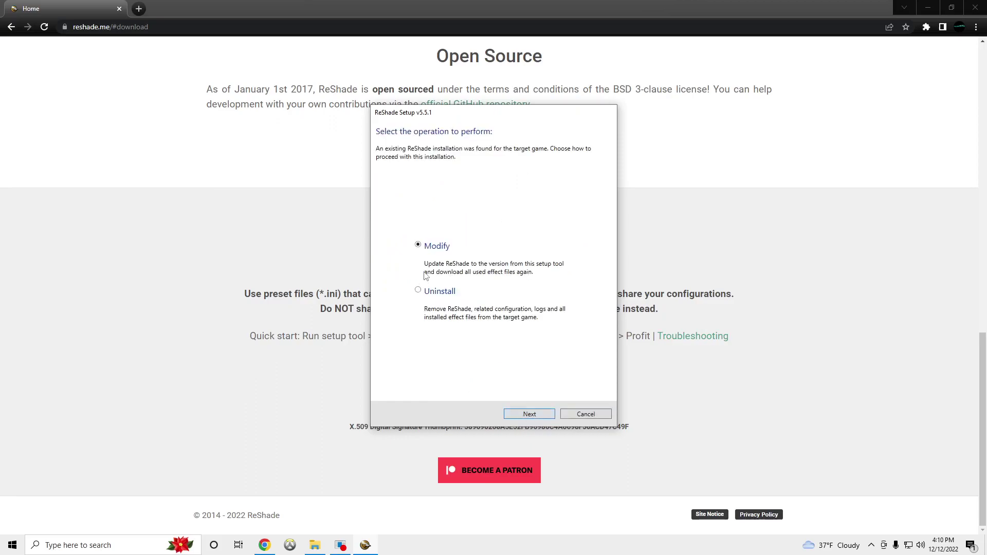
click(535, 418)
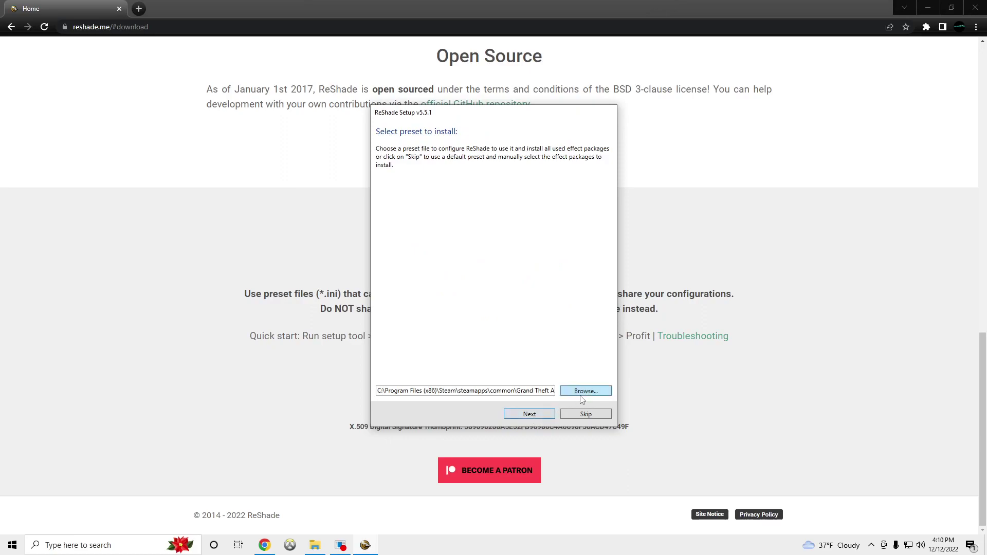
Start browsing for a preset file, open Grand Theft Auto V's local files folder from the Steam library and close Steam.
click(586, 392)
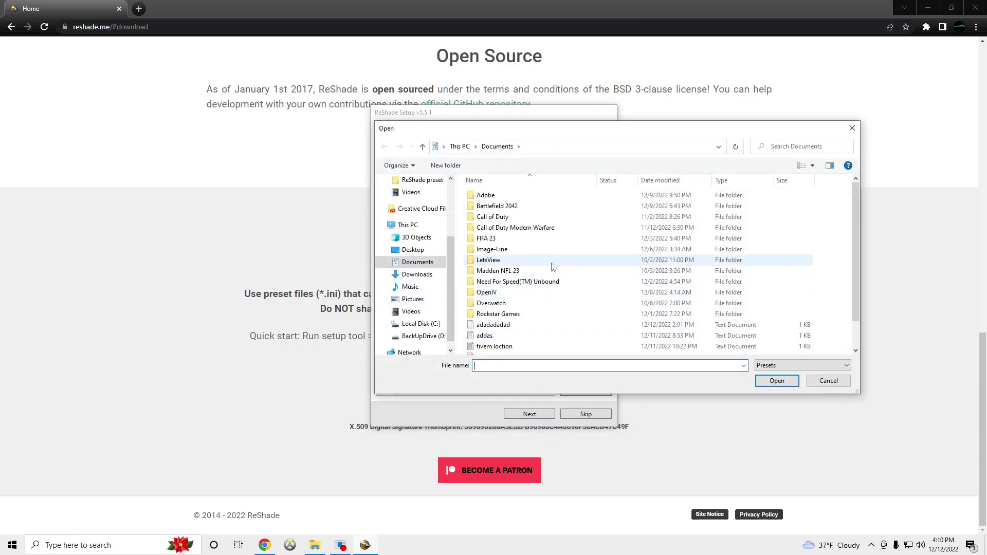
scroll(505, 265, down, 1)
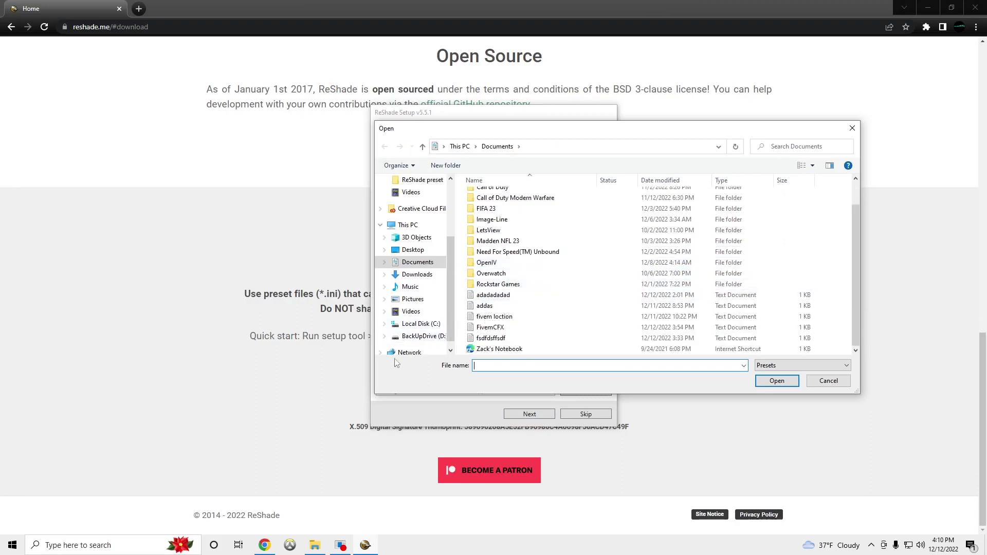
click(99, 551)
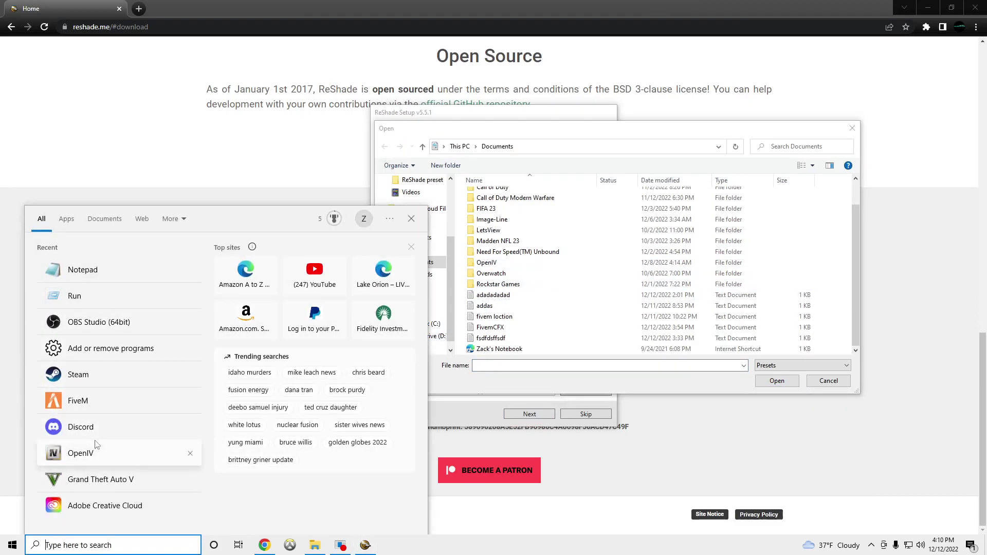
click(111, 367)
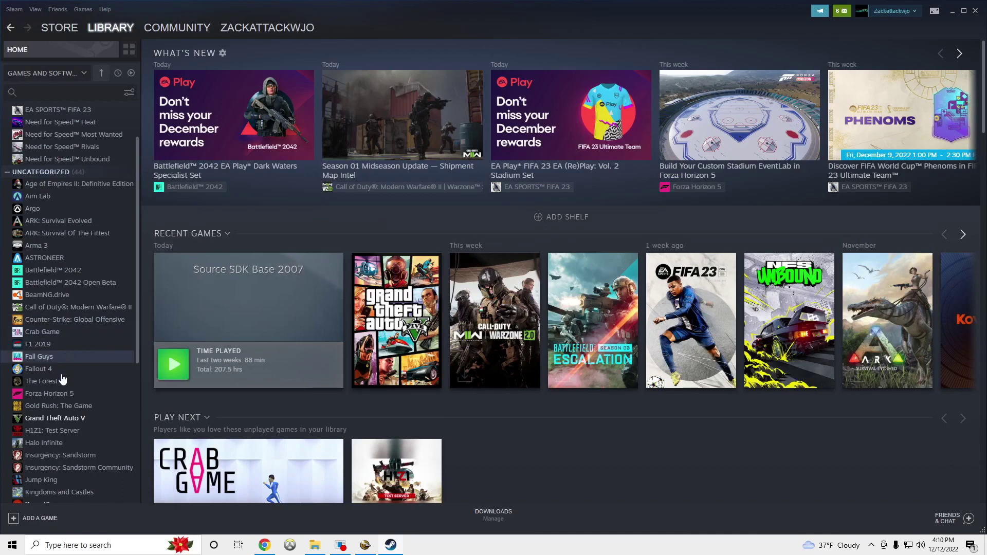
right_click(67, 422)
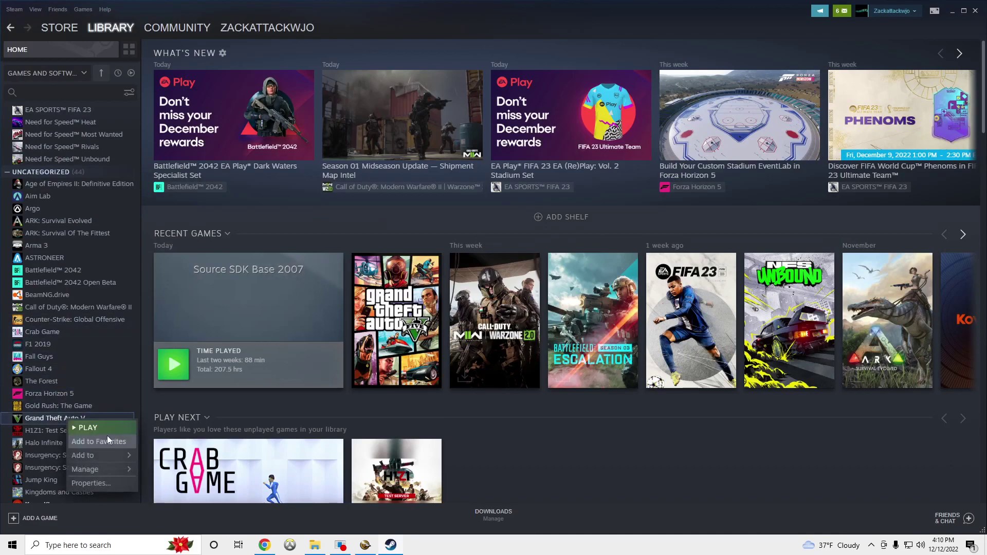
mouse_move(121, 470)
click(174, 441)
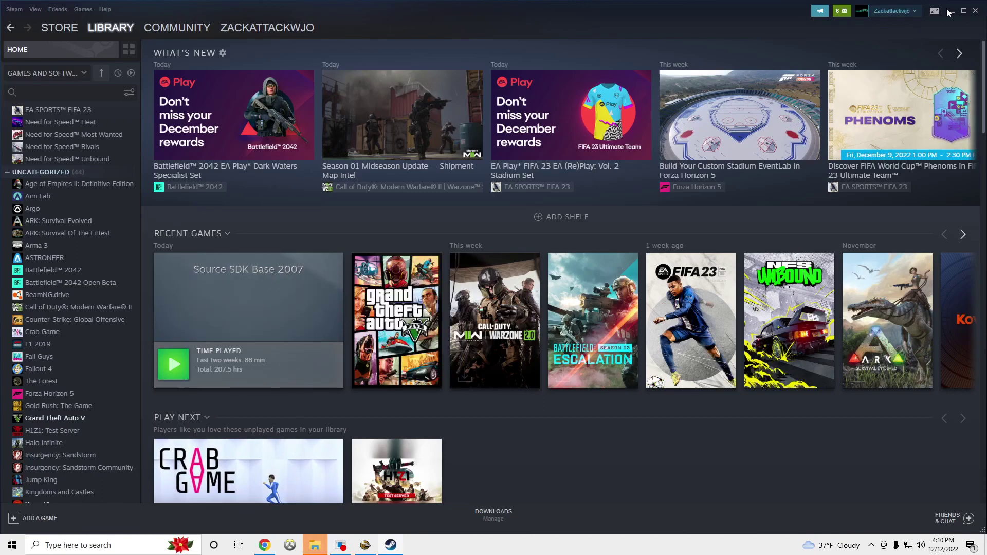
click(975, 10)
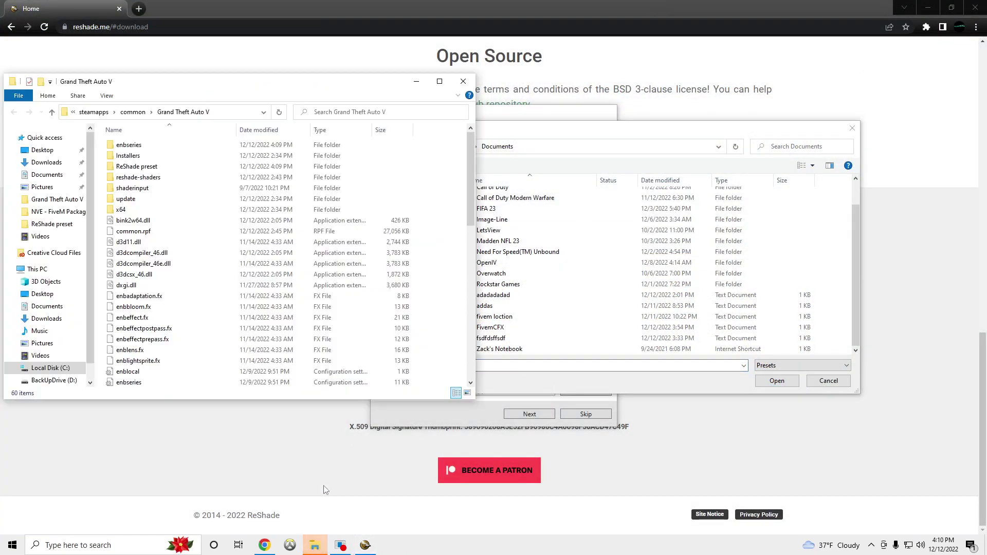
Copy the full path of the Grand Theft Auto V folder and close that folder window.
click(263, 113)
click(253, 113)
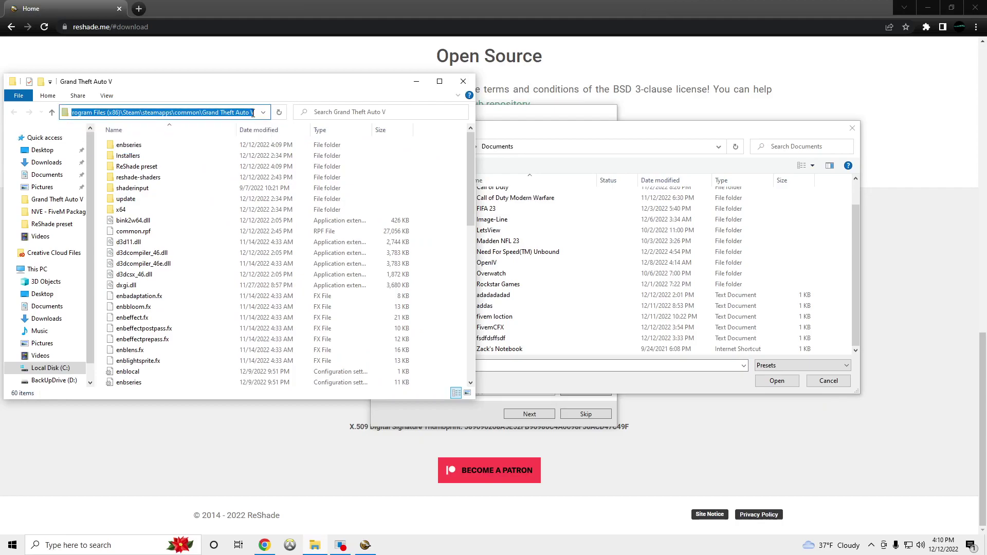
right_click(251, 112)
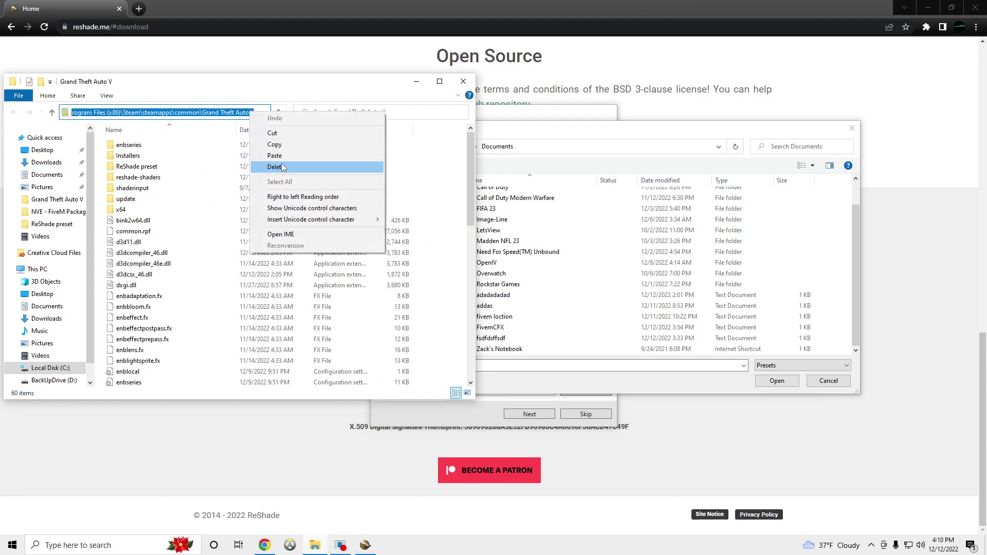
click(281, 148)
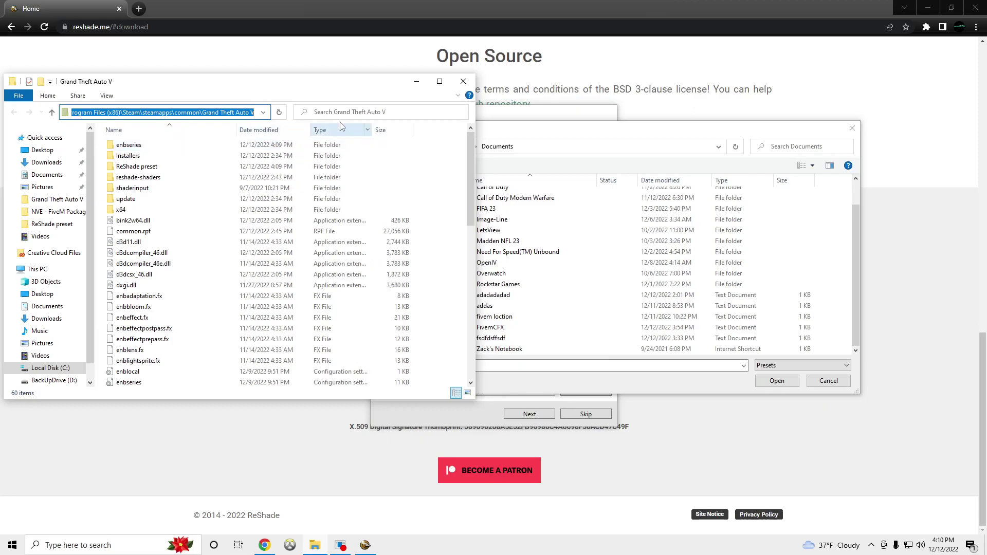
click(460, 85)
Go to the copied Grand Theft Auto V path in the file chooser and load koil_ReShade from the ReShade preset folder.
click(659, 146)
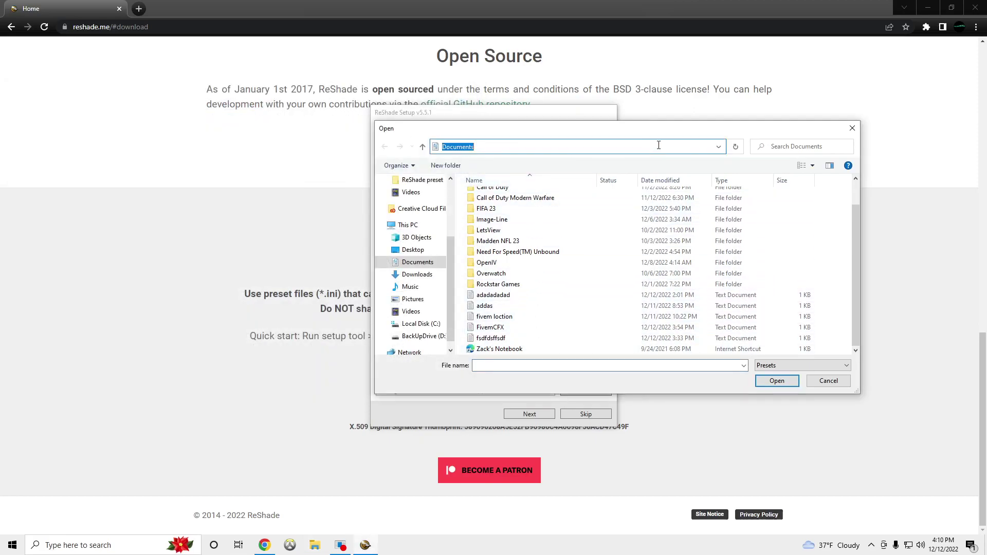
key(ctrl+v)
key(Return)
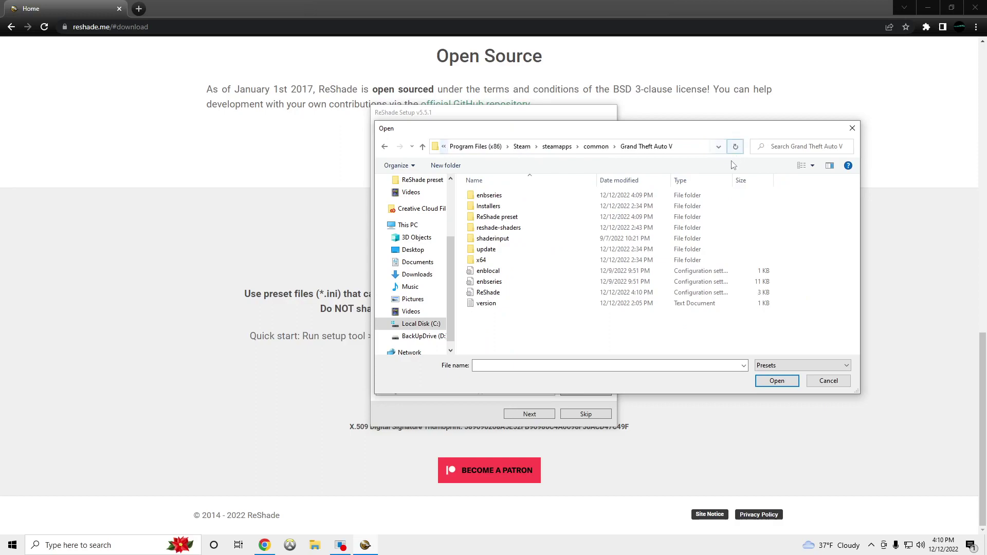
double_click(544, 218)
click(507, 198)
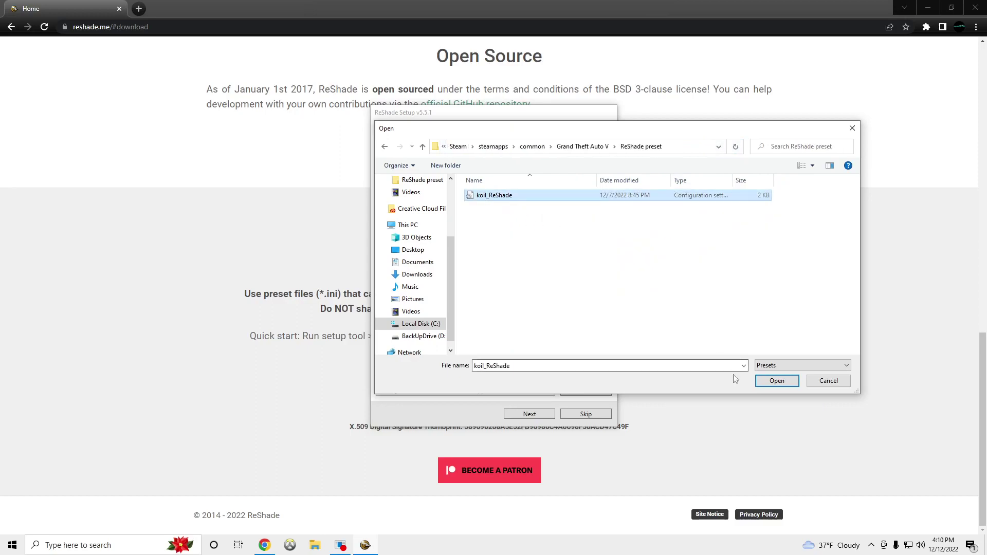
click(775, 380)
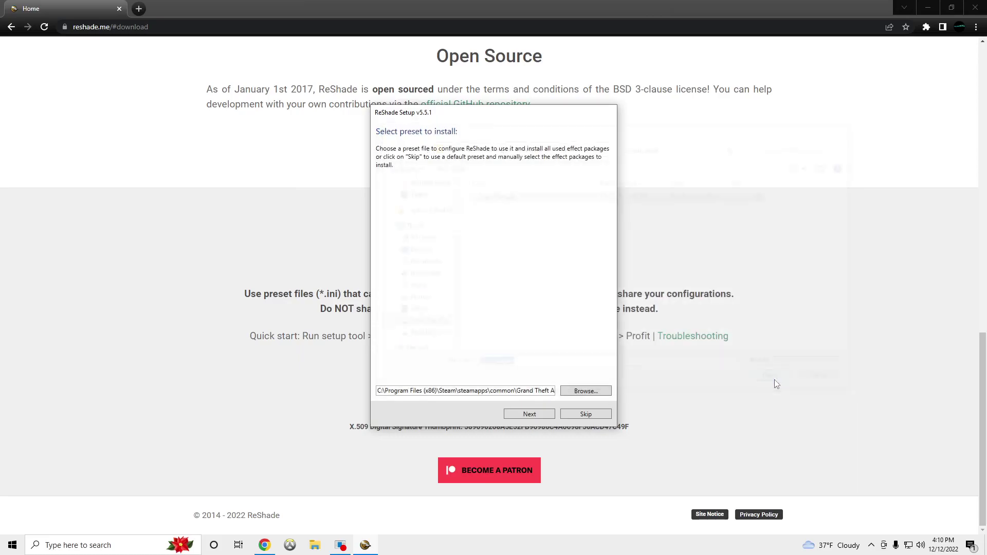
Install the preset with its preselected effect packages, finish the ReShade setup and close the reshade.me page.
click(538, 413)
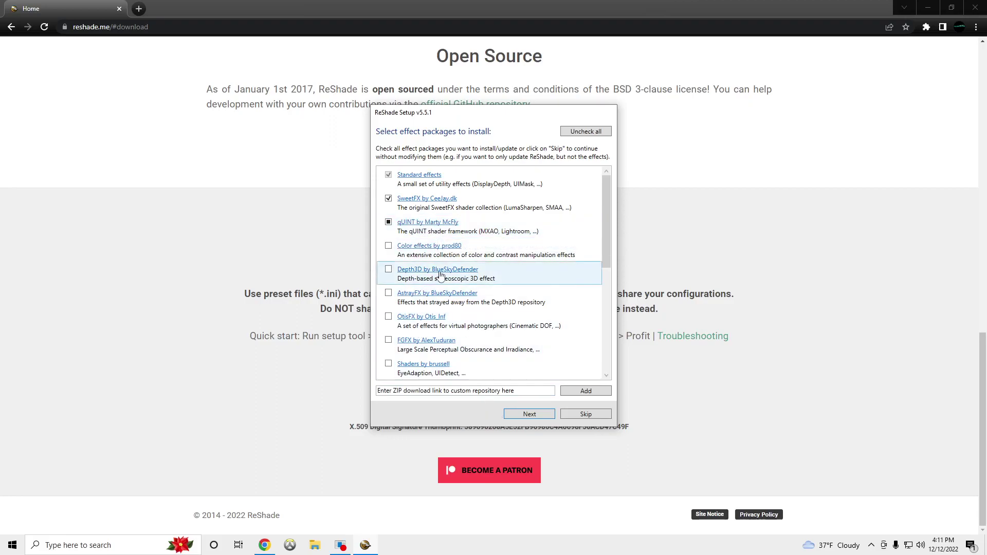
click(520, 415)
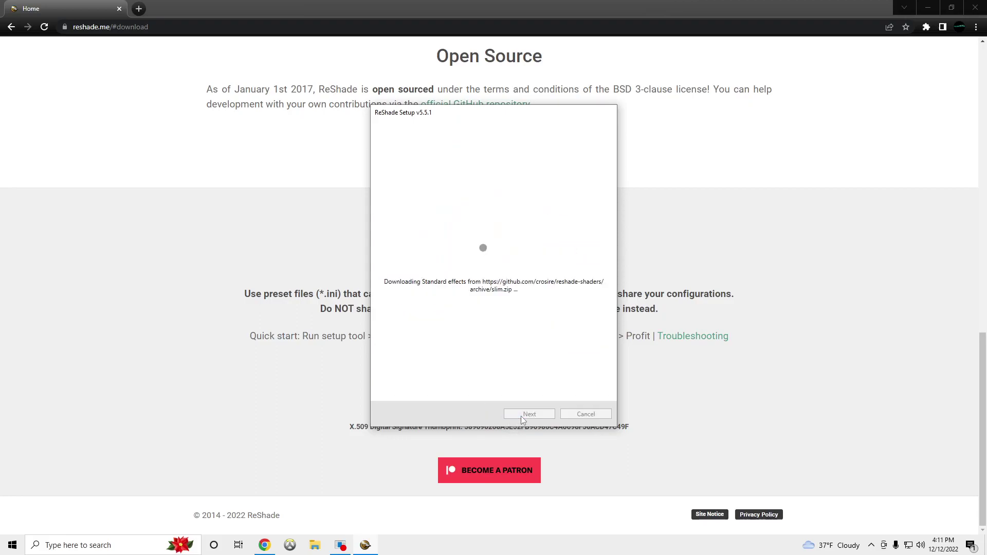
click(522, 415)
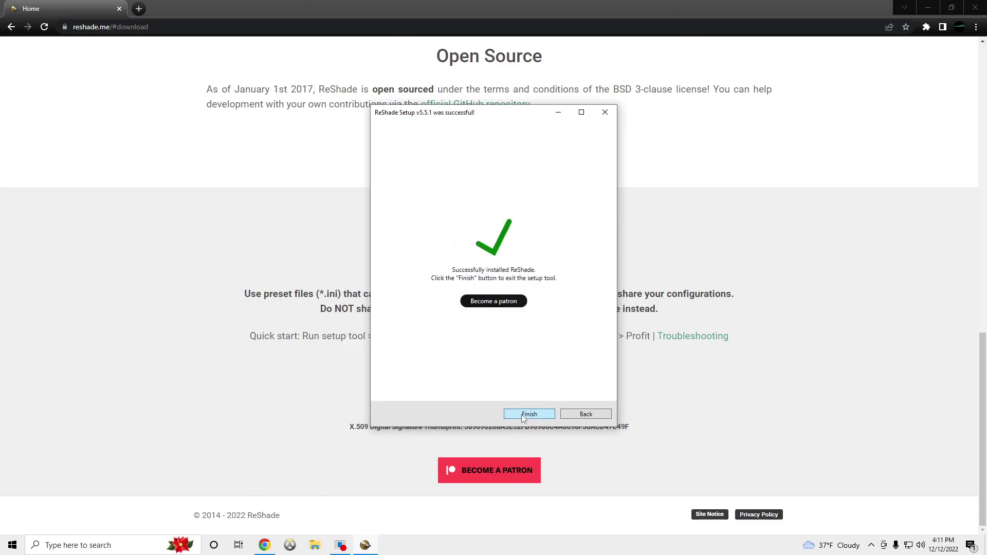
click(520, 414)
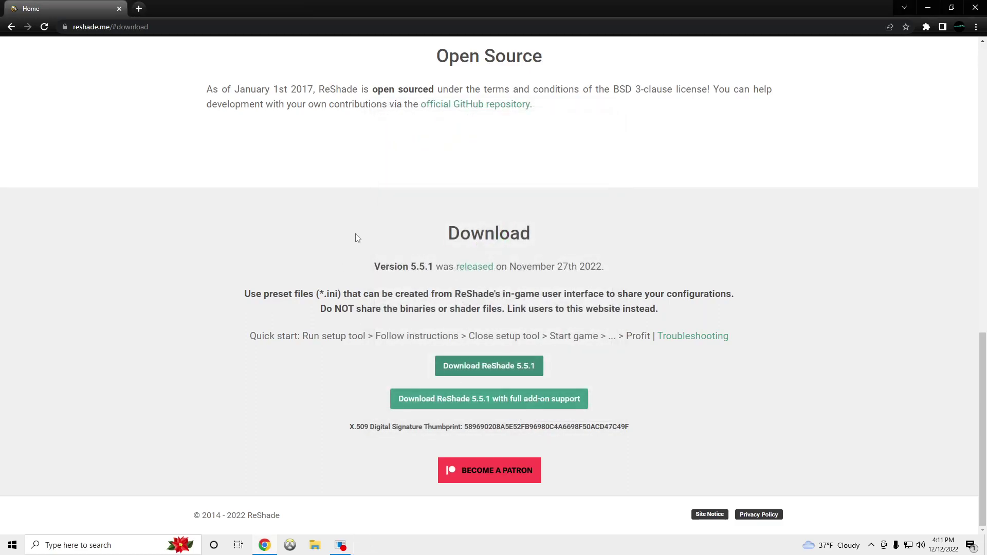
click(119, 9)
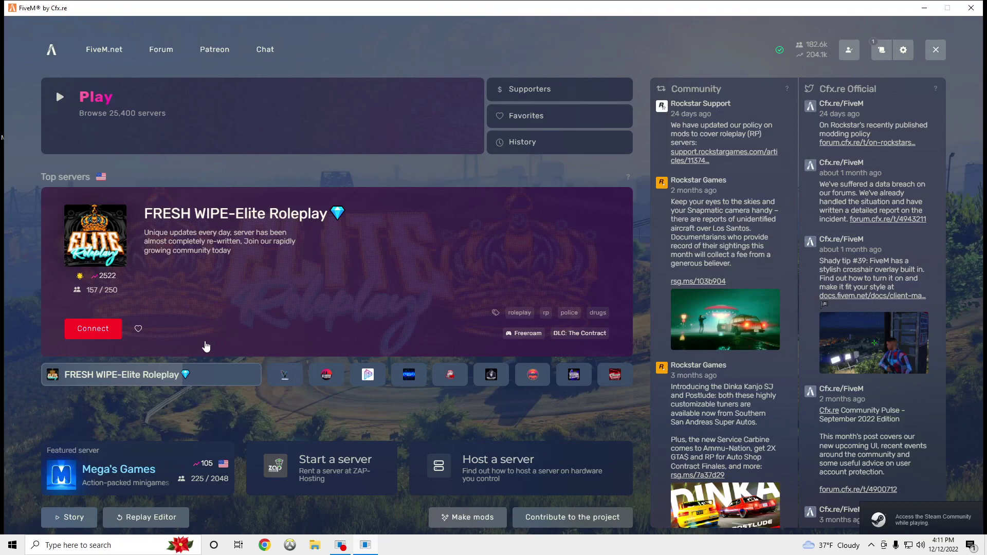
Show the FiveM console to check for messages and hide it again.
key(F8)
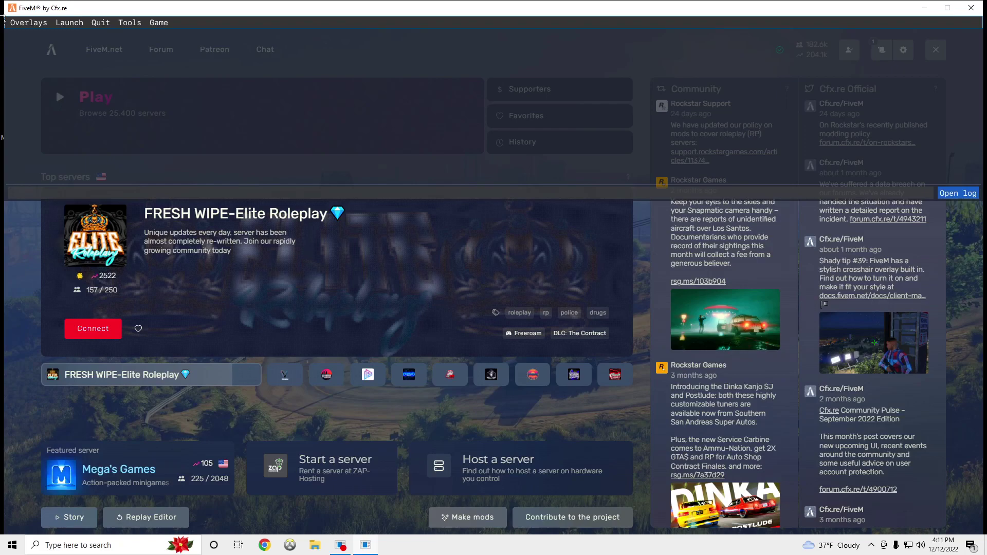
key(F8)
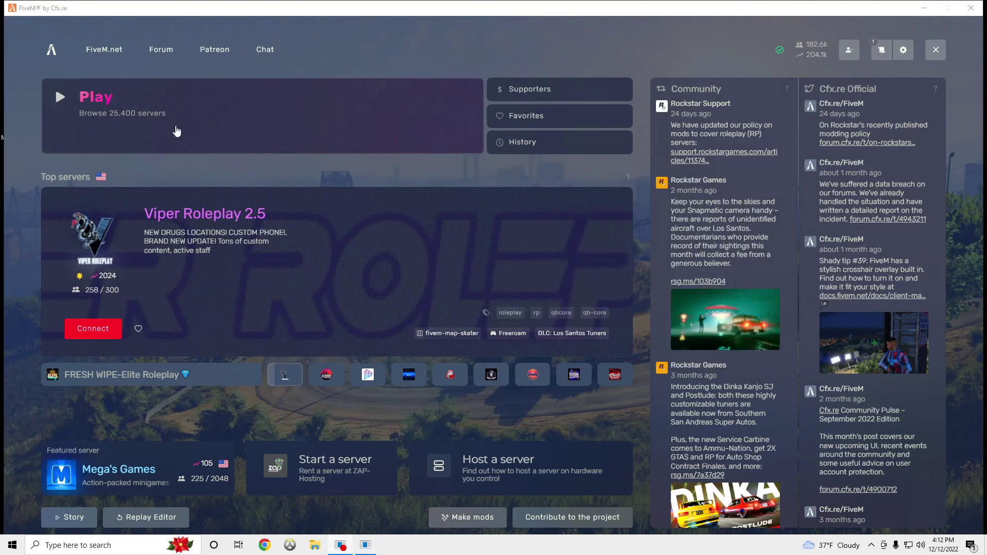
key(super+Tab)
Open the FivemCFX text file from Documents, close the folder window and move the note clear of it.
click(314, 545)
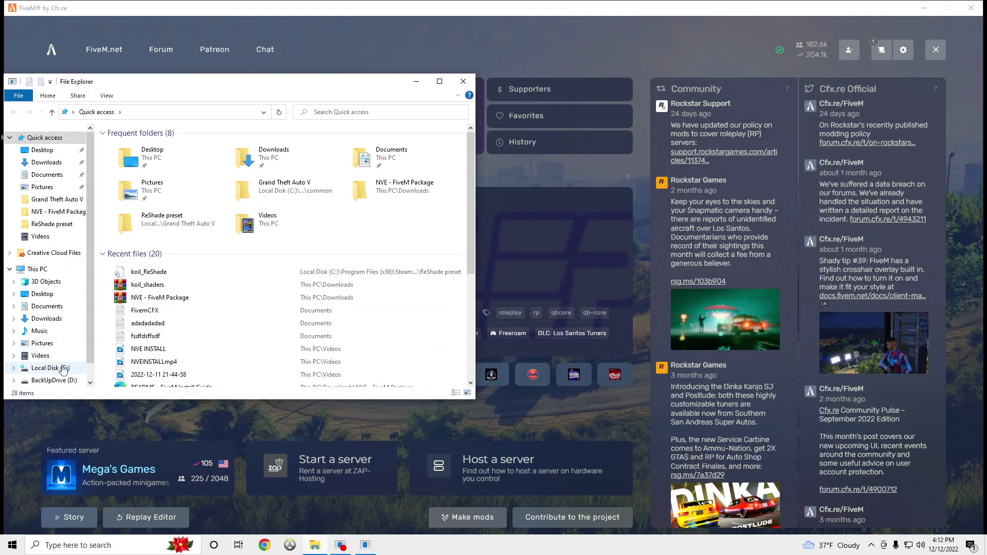
scroll(62, 353, down, 1)
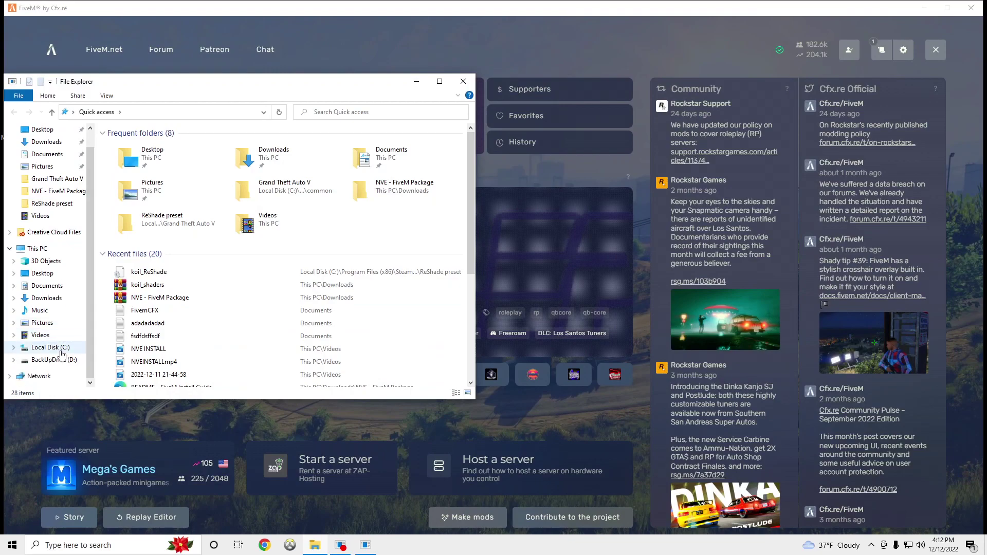
click(47, 286)
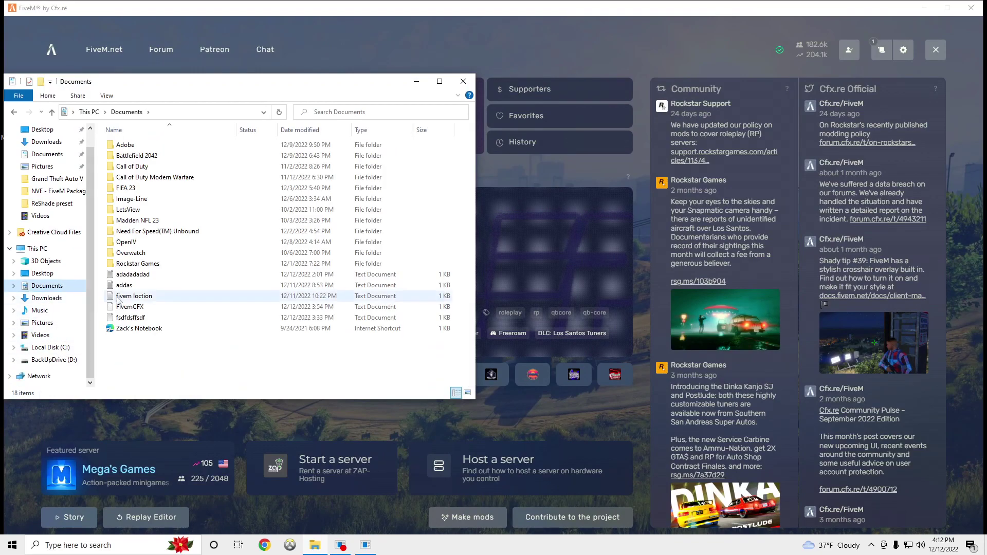
double_click(171, 307)
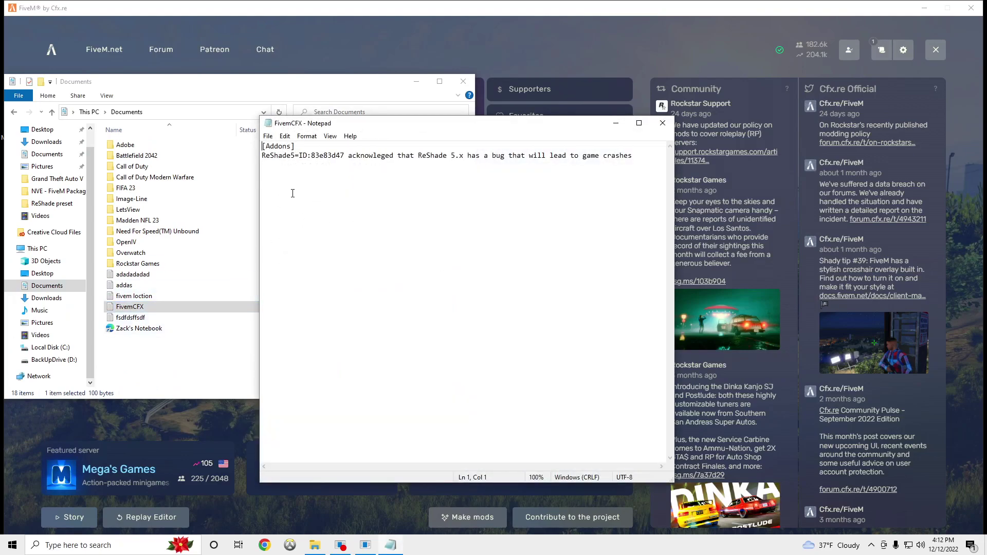
drag(318, 93, 251, 98)
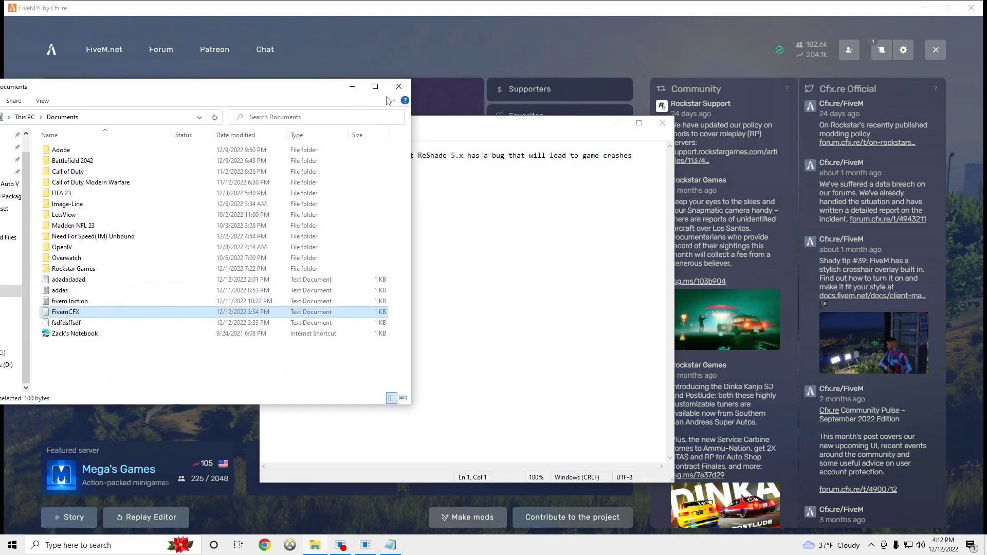
click(399, 86)
drag(365, 126, 420, 119)
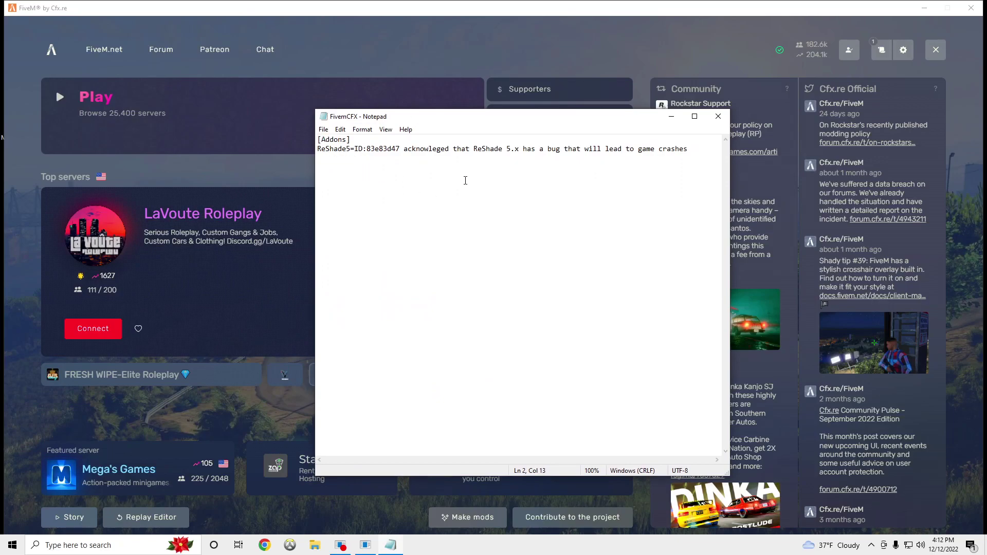
Open FiveM Application Data in the FiveM folder using the Run command, view the CitizenFX configuration file in Notepad and close it.
click(184, 542)
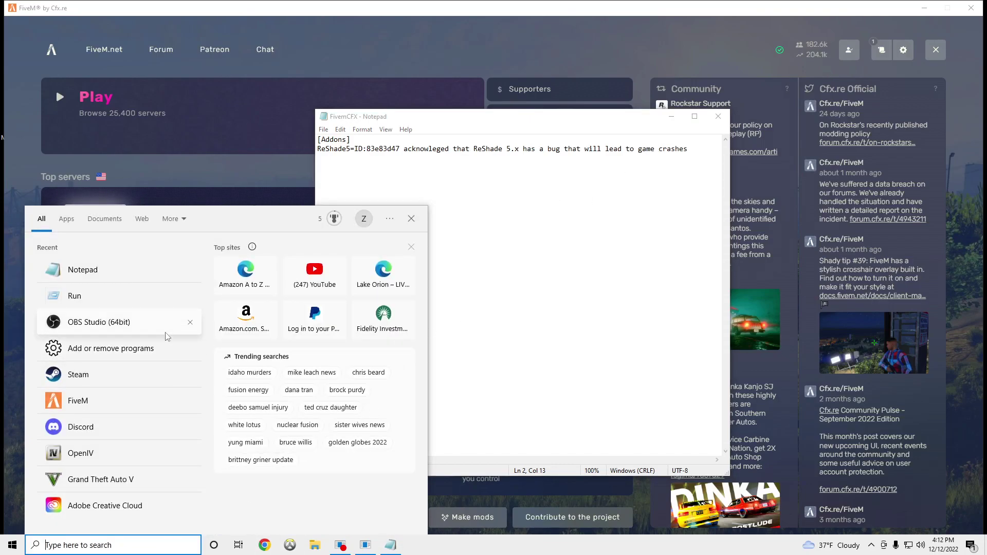
click(74, 297)
click(86, 513)
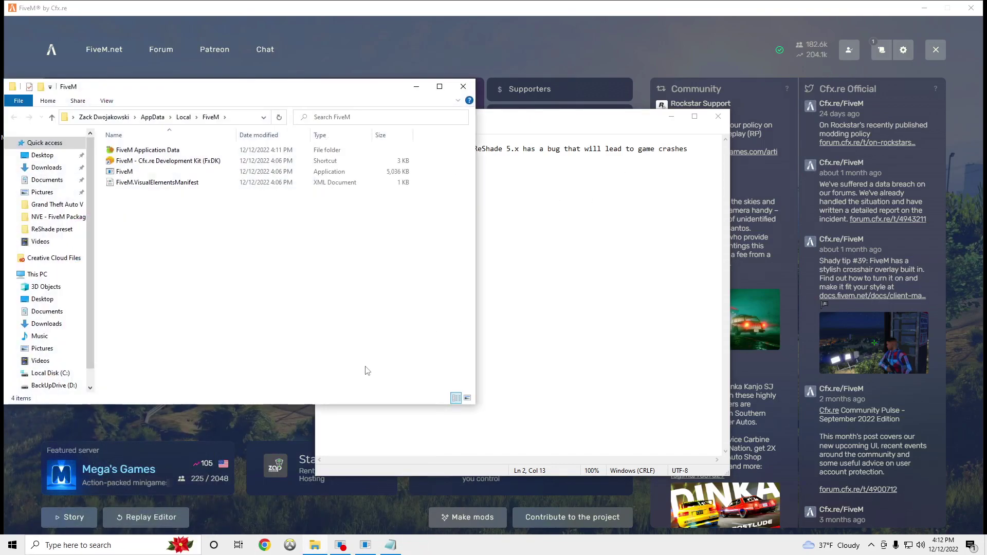
double_click(147, 150)
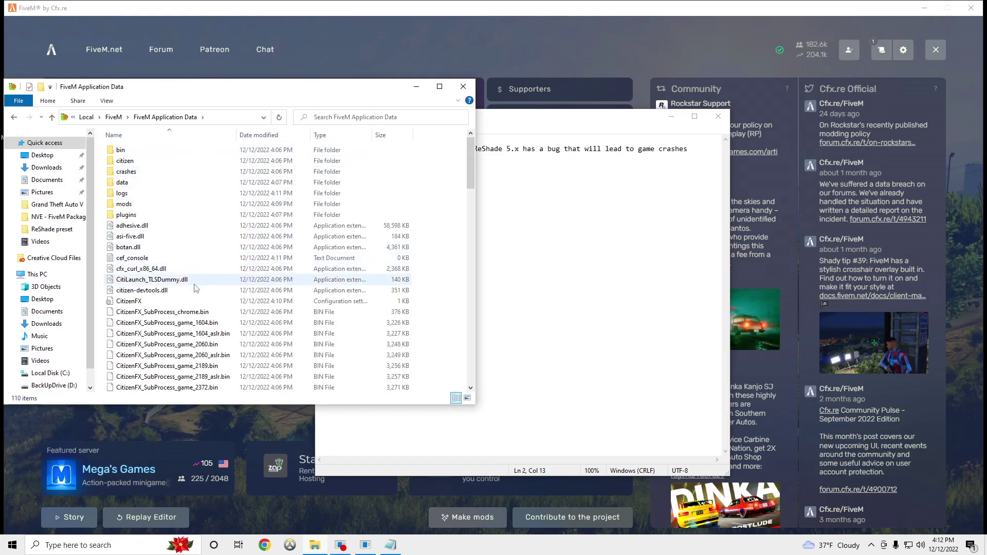
right_click(195, 305)
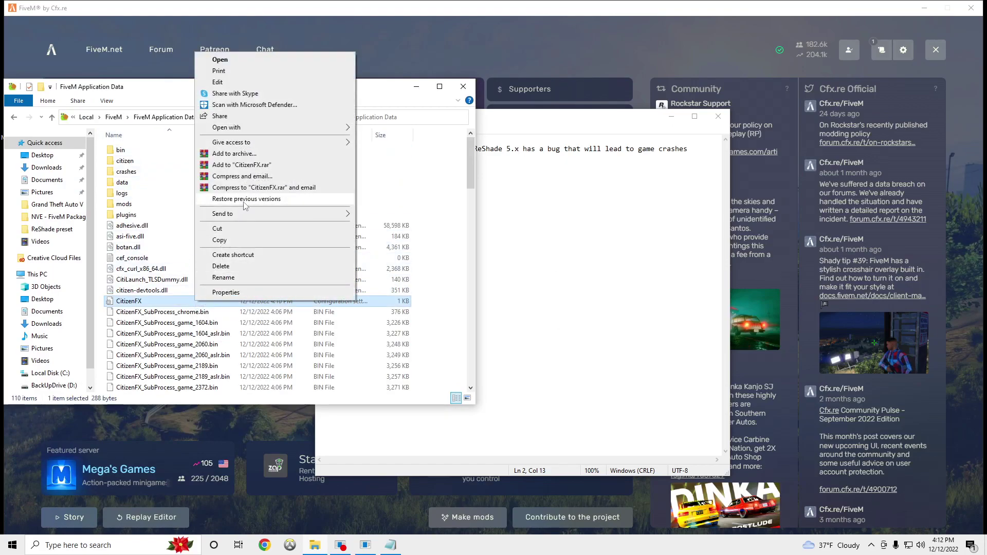
click(248, 82)
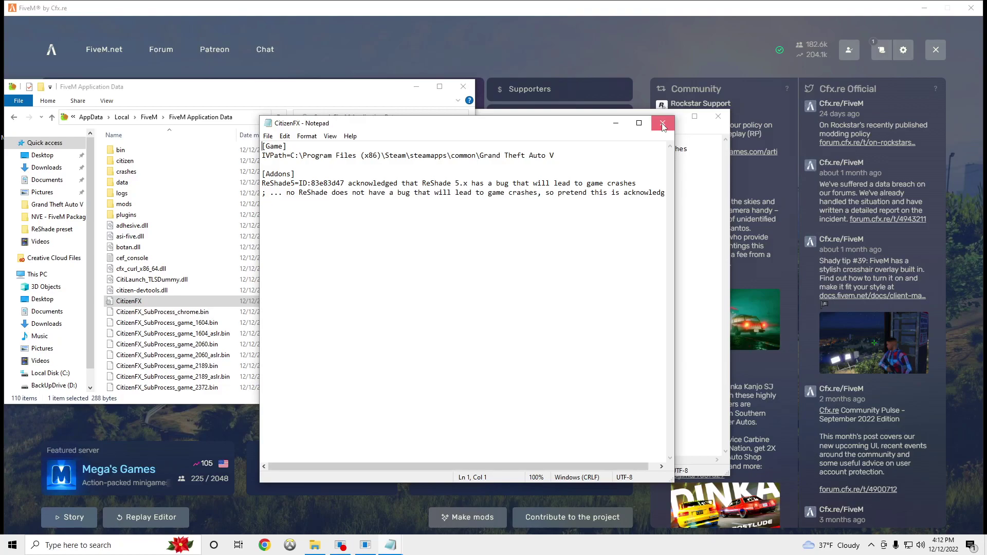
click(663, 124)
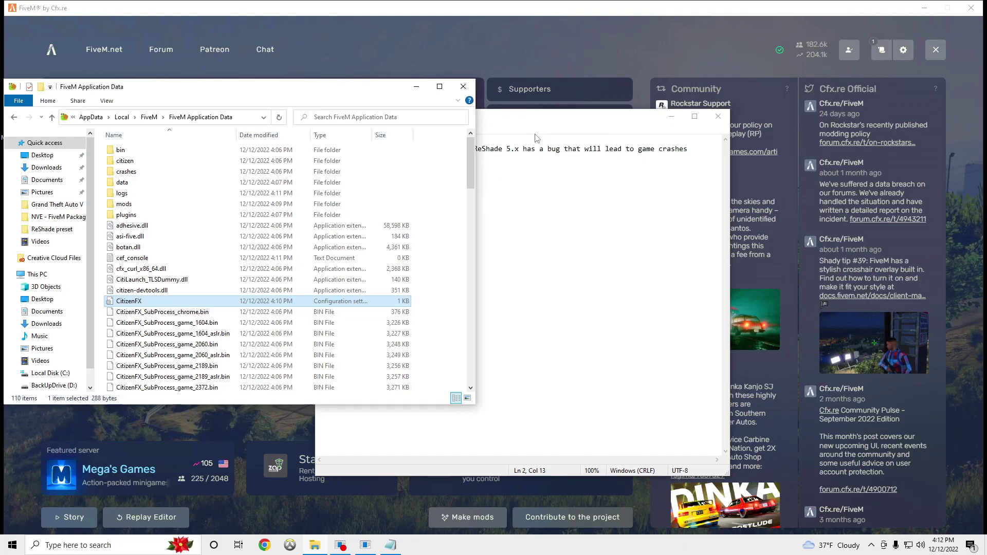
Reopen CitizenFX to read its Addons lines in full, and close both it and the FivemCFX note.
right_click(355, 301)
click(376, 80)
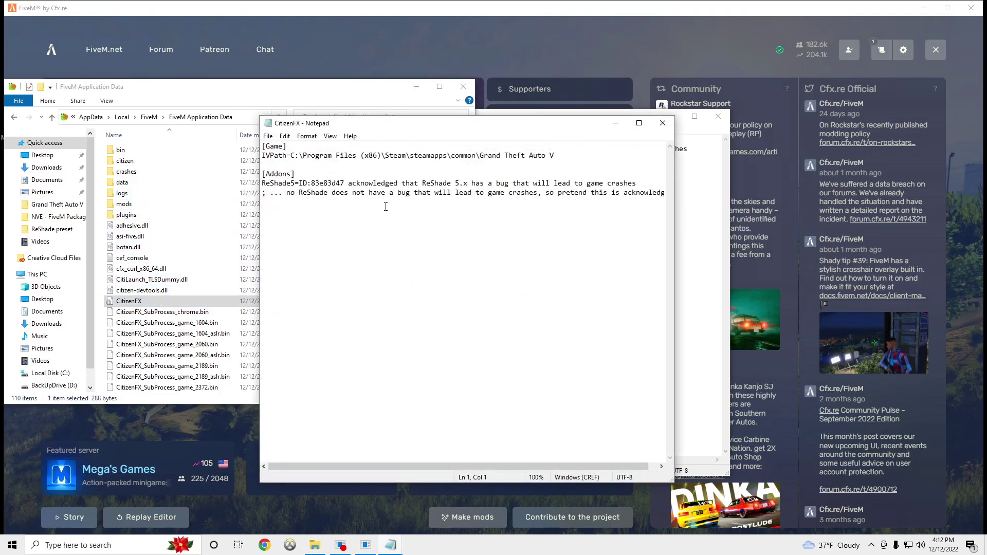
drag(448, 465, 572, 247)
click(662, 123)
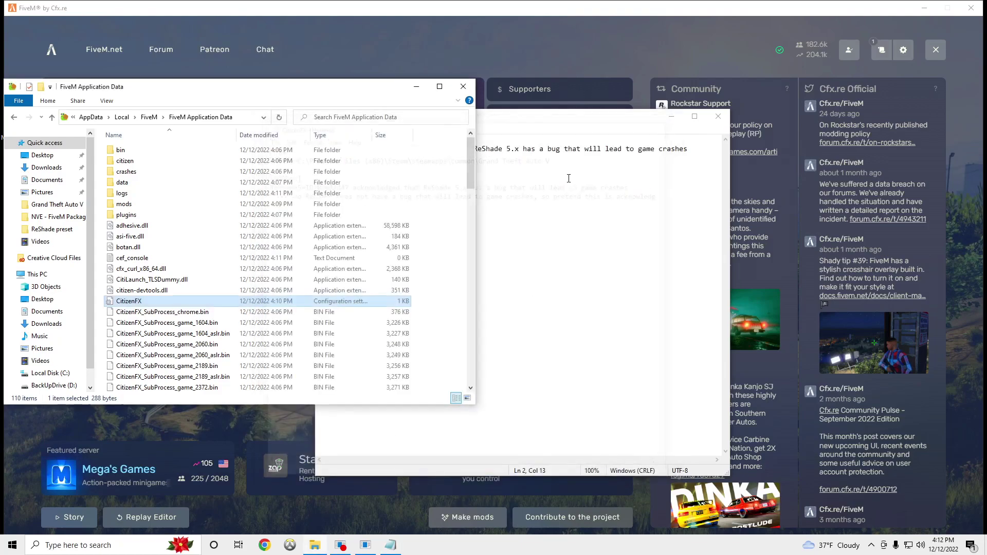
click(535, 121)
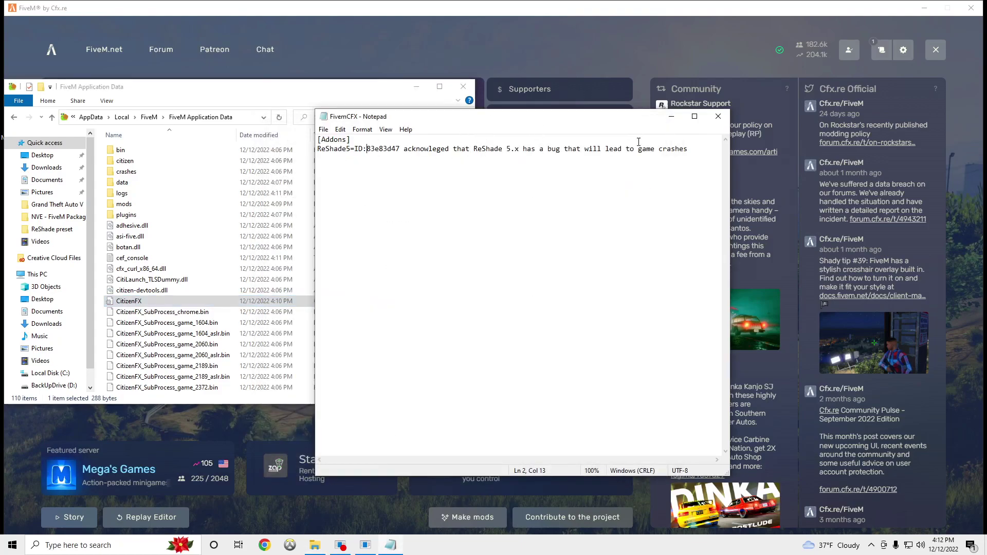
click(715, 120)
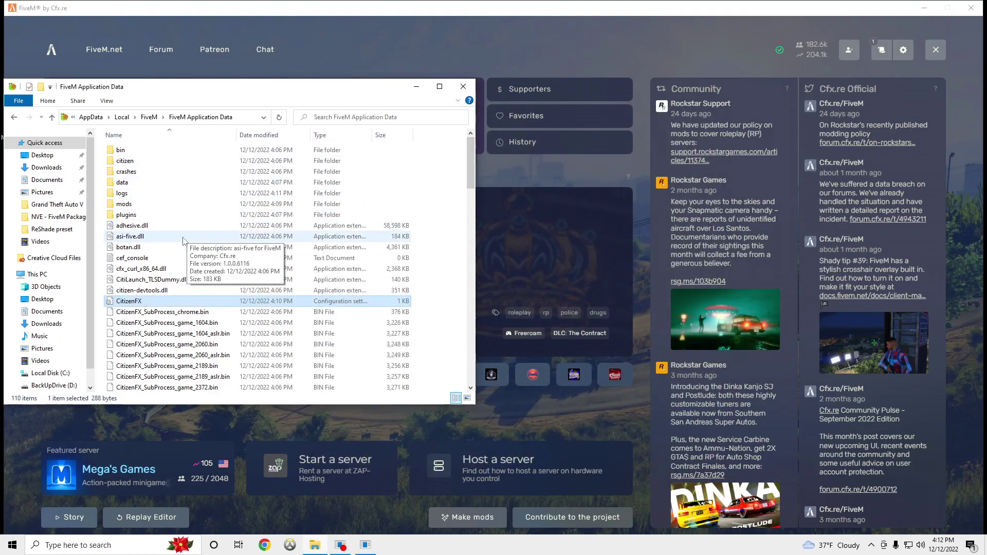
click(104, 228)
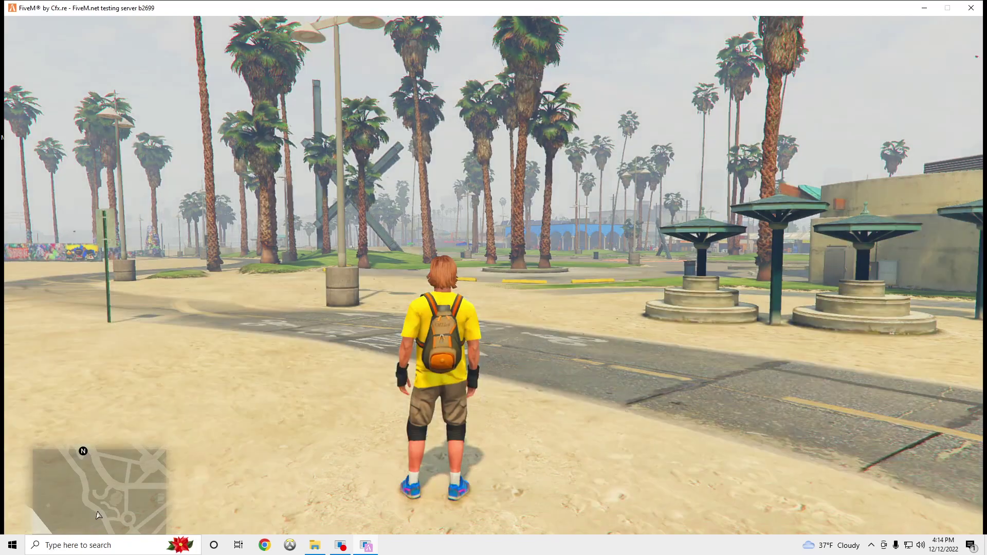
Walk the character along the beach path and look around to examine the graphics on the testing server.
key(a)
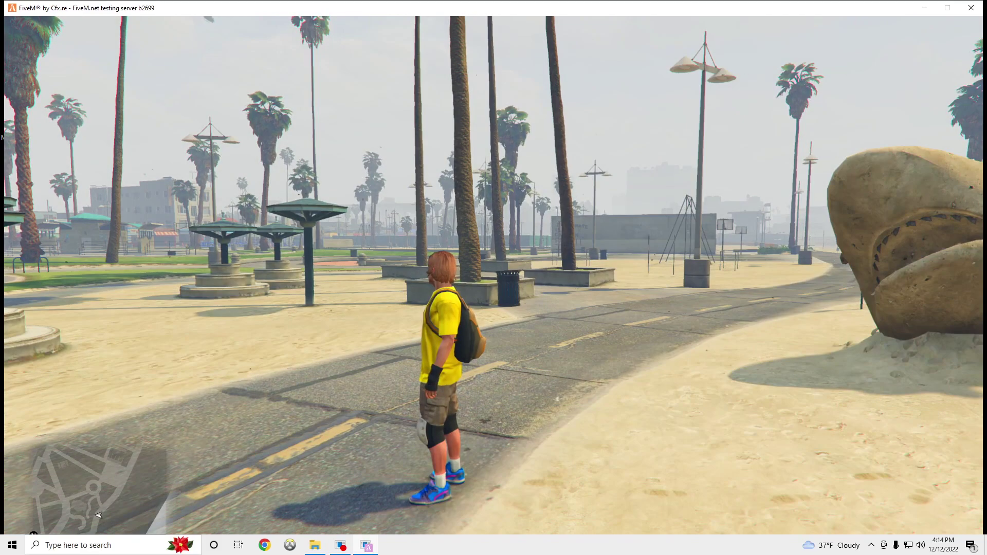
key(w)
key(a)
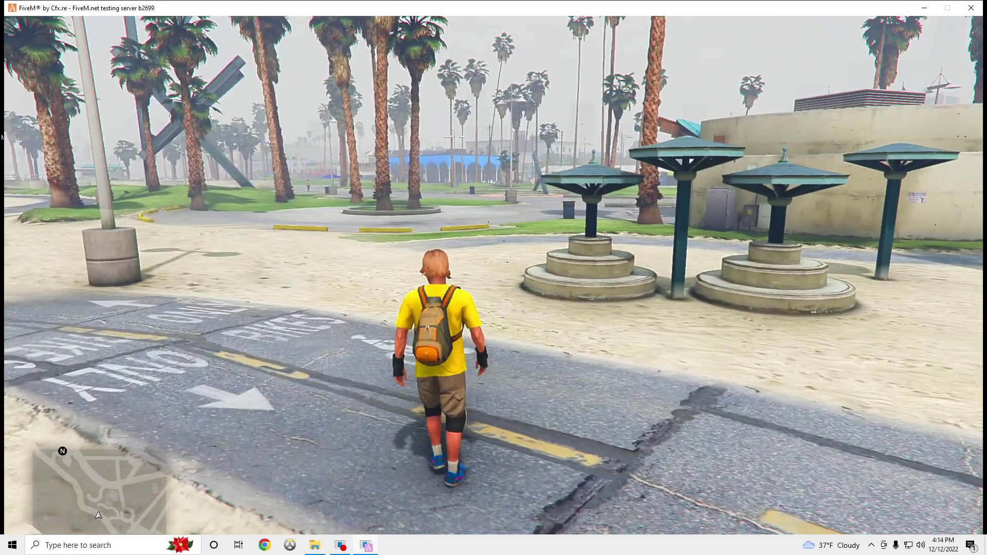
key(a)
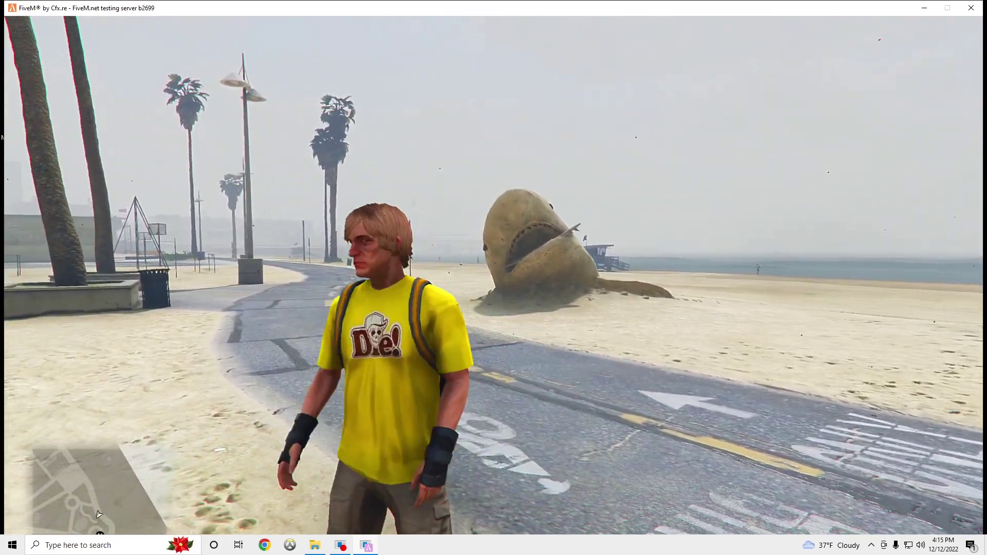
Pause the game, choose Exit Game and confirm quitting to the desktop.
key(Escape)
click(363, 119)
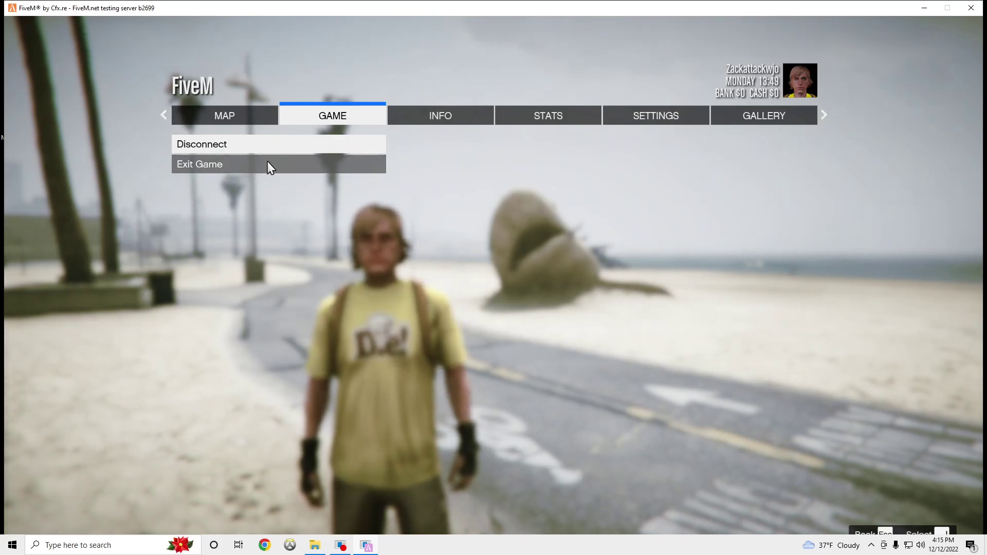
click(267, 162)
click(268, 161)
key(Return)
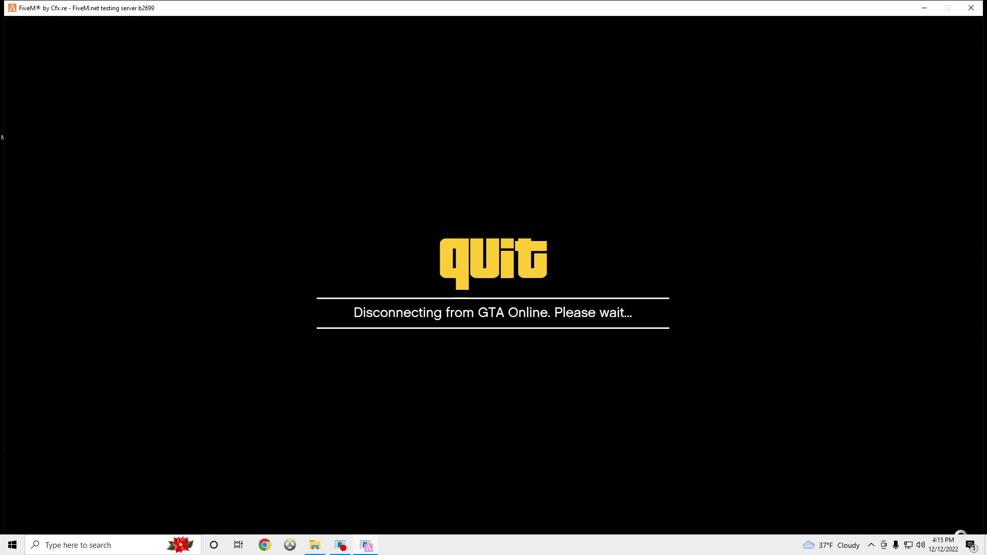
Run %localappdata%\FiveM, open the FiveM Application Data folder and move its window higher on the desktop.
click(113, 545)
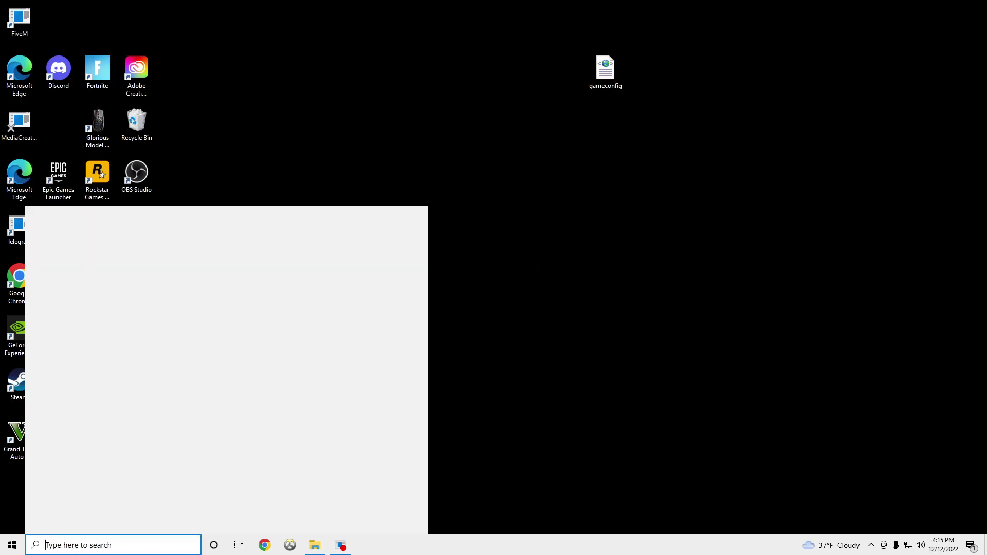
click(78, 293)
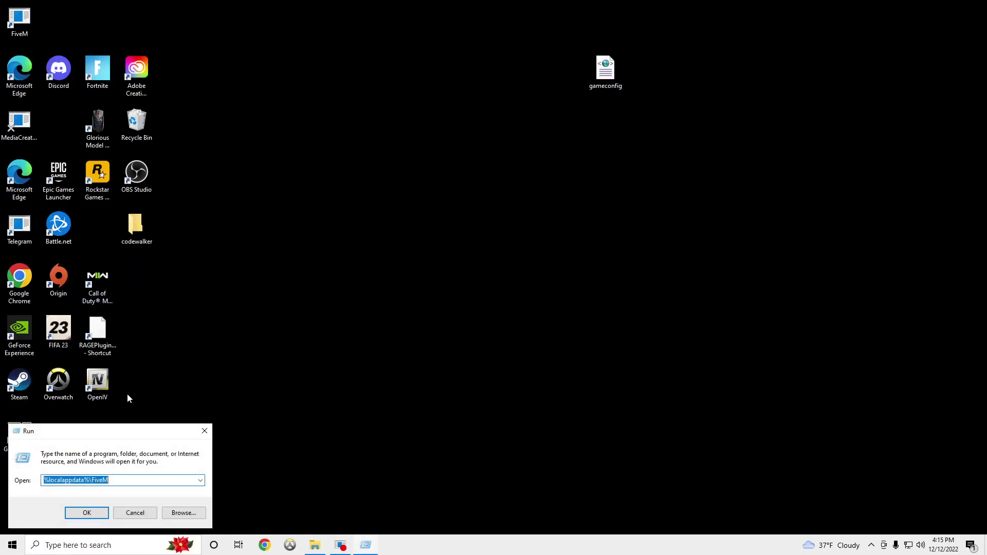
click(93, 513)
click(268, 225)
double_click(267, 225)
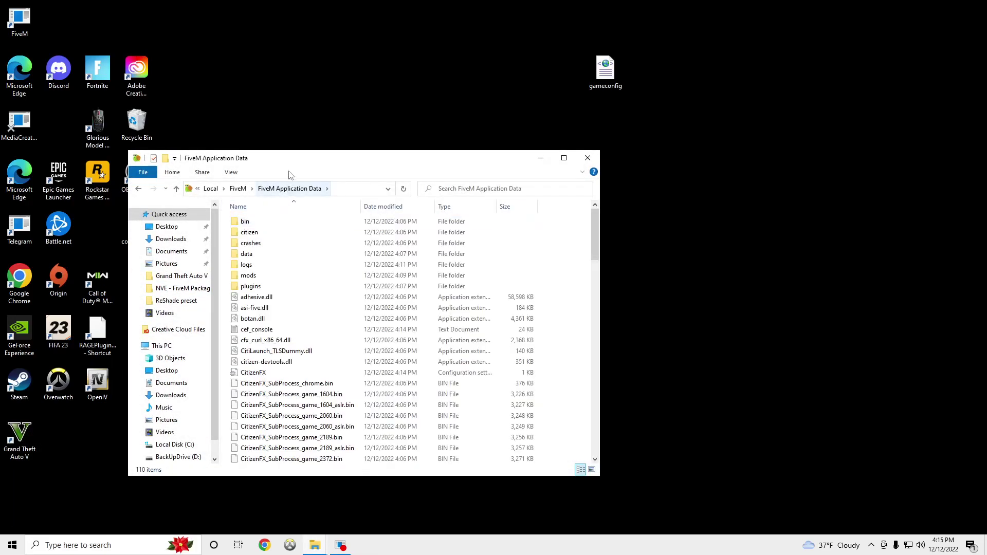
drag(287, 158, 284, 104)
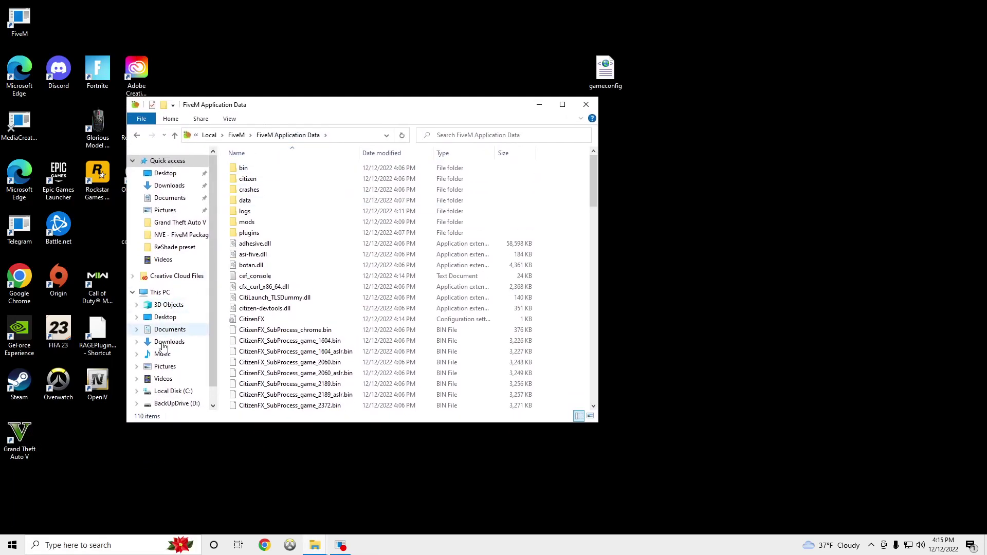
Open the recent NVE - FiveM Package archive, place it beside the FiveM folder and close the extra File Explorer window.
middle_click(315, 545)
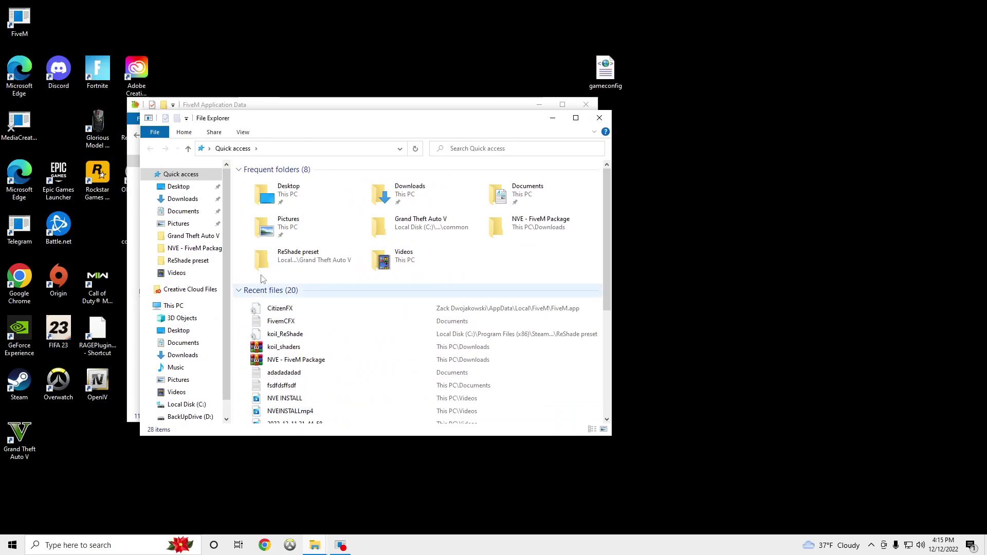
double_click(309, 359)
drag(367, 65, 497, 71)
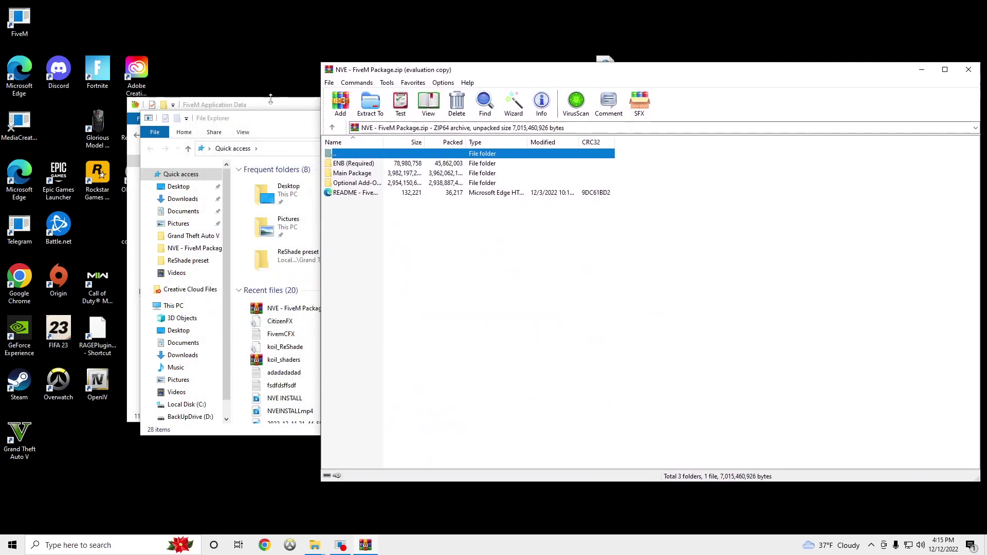
click(280, 123)
click(526, 118)
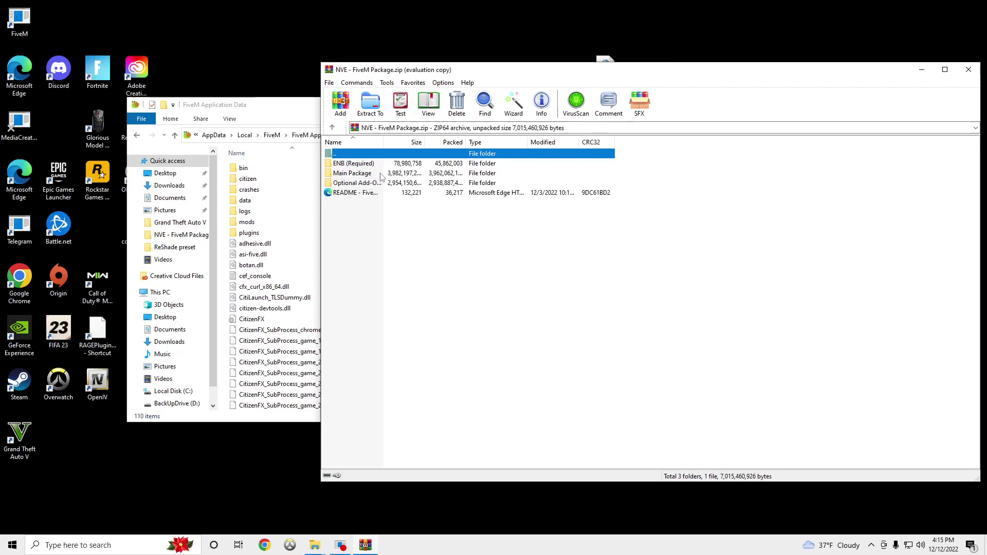
Open the archive's Main Package\mods folder and the mods folder in FiveM Application Data, keeping both windows accessible.
double_click(380, 175)
double_click(372, 164)
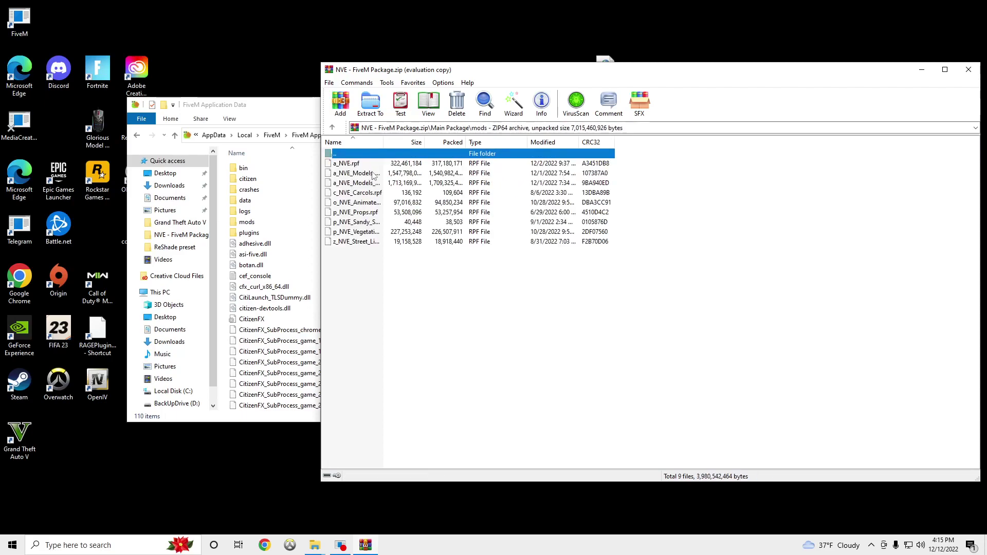
drag(564, 177, 552, 215)
drag(264, 105, 211, 108)
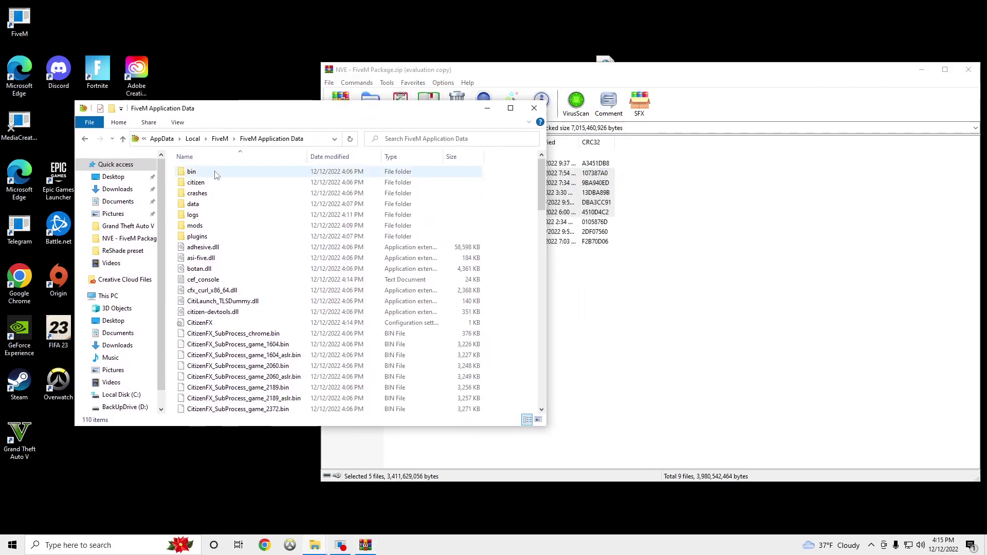
double_click(222, 229)
Extract a_NVE_Models_and_Textures.rpf, a_NVE_Models_and_Textures_2.rpf, c_NVE_Carcols.rpf, o_NVE_Animated_Lights.rpf, p_NVE_Props.rpf and z_NVE_Street_Lights.rpf into the FiveM mods folder.
click(604, 268)
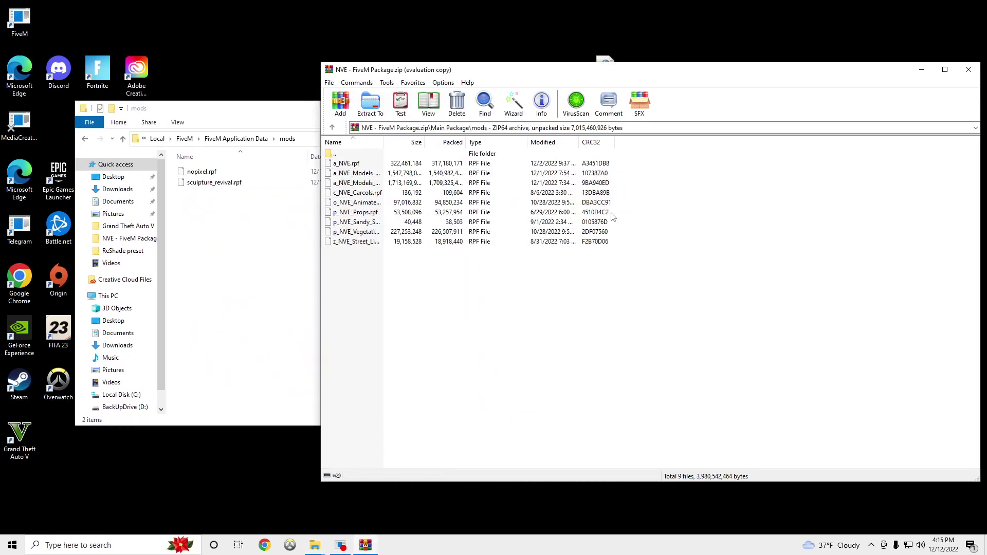
drag(612, 214, 617, 174)
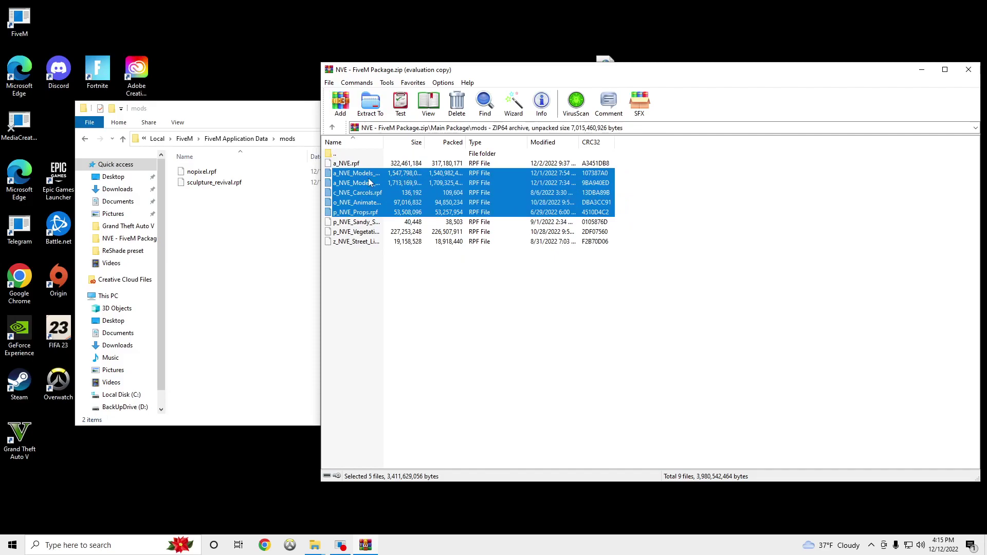
drag(369, 182, 266, 219)
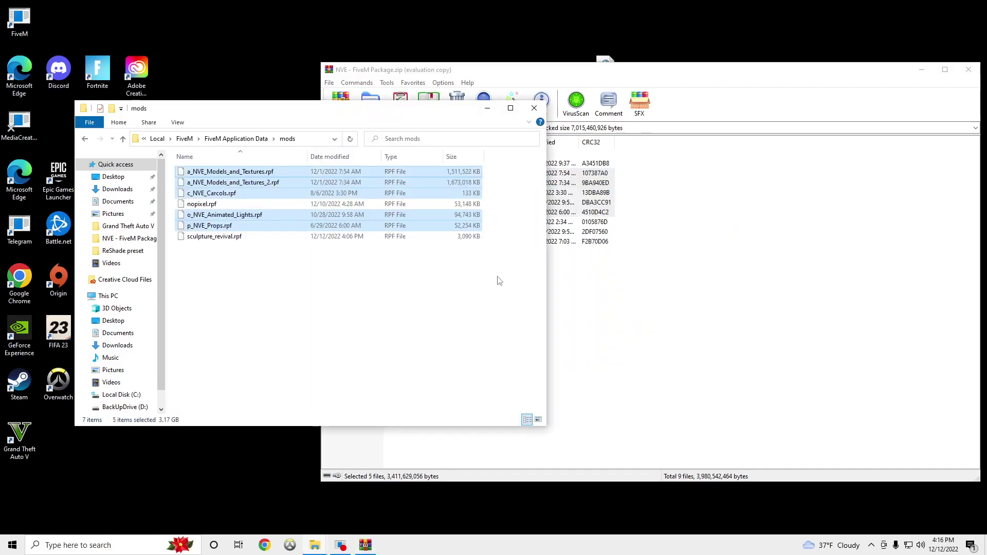
click(623, 304)
drag(355, 241, 254, 281)
click(466, 277)
Go to Optional Add-Ons, 2. Street Lights Pack, White Street Lights inside the NVE archive.
double_click(336, 154)
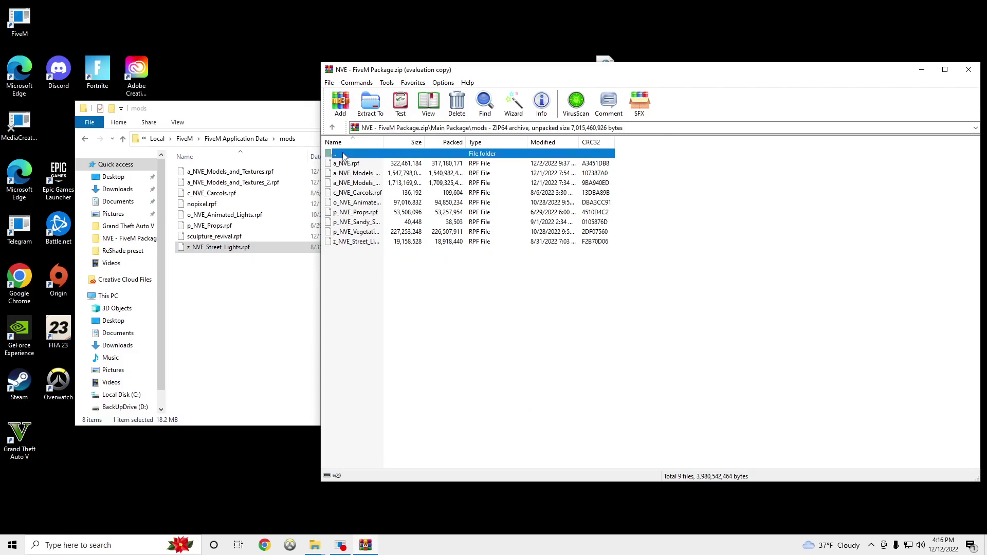
double_click(352, 155)
double_click(355, 183)
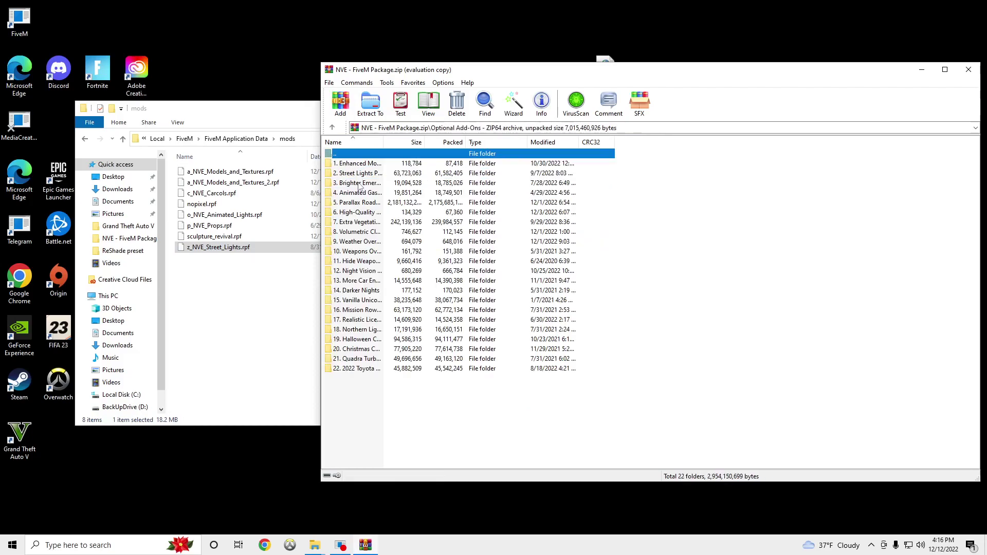
double_click(368, 174)
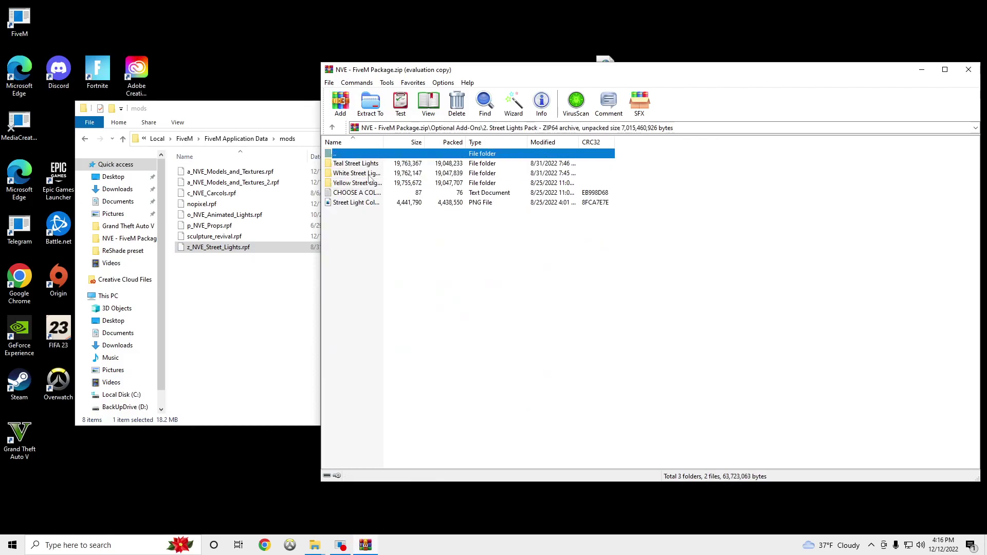
double_click(360, 173)
Extract the white z_NVE_Street_Lights.rpf into the FiveM mods folder, replacing the file of the same name.
click(372, 202)
drag(359, 183, 277, 303)
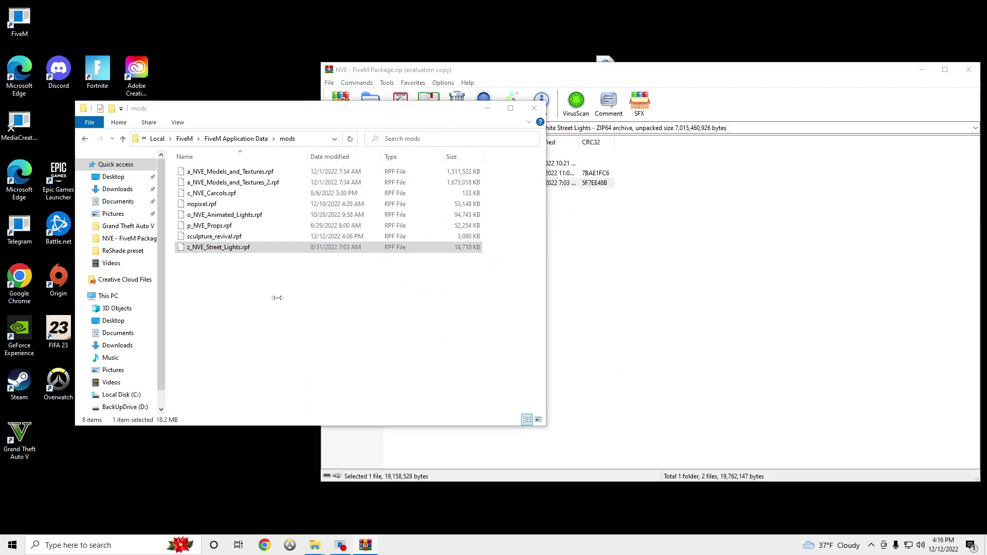
click(452, 197)
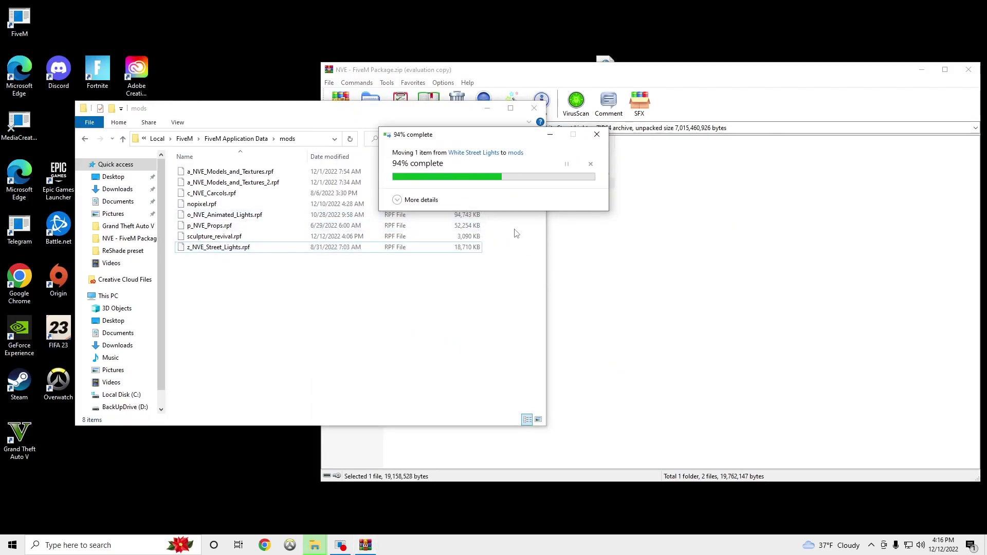
click(573, 238)
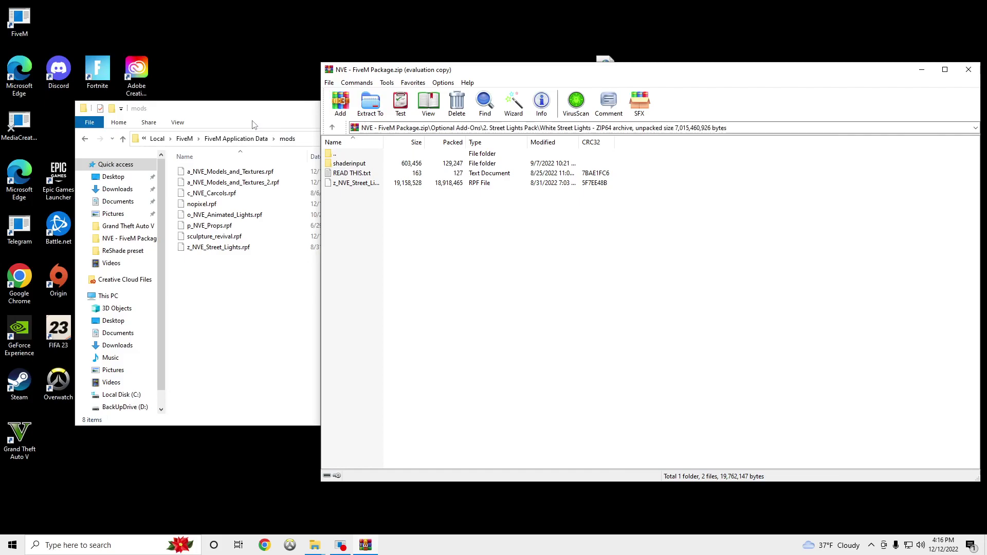
Close the mods folder and open Grand Theft Auto V's local files folder from the Steam library, closing Steam once the folder is open.
click(315, 164)
click(495, 109)
click(86, 546)
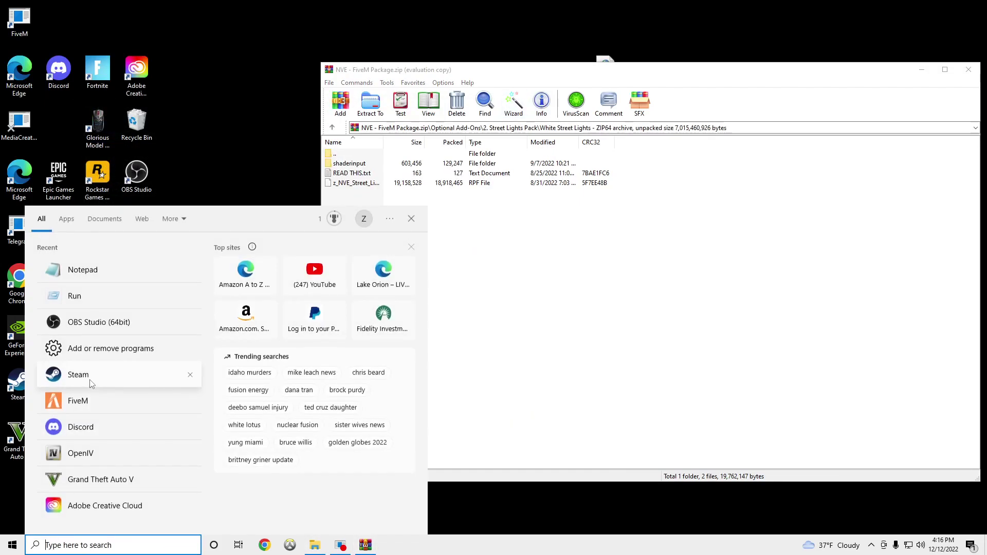
click(62, 373)
right_click(80, 422)
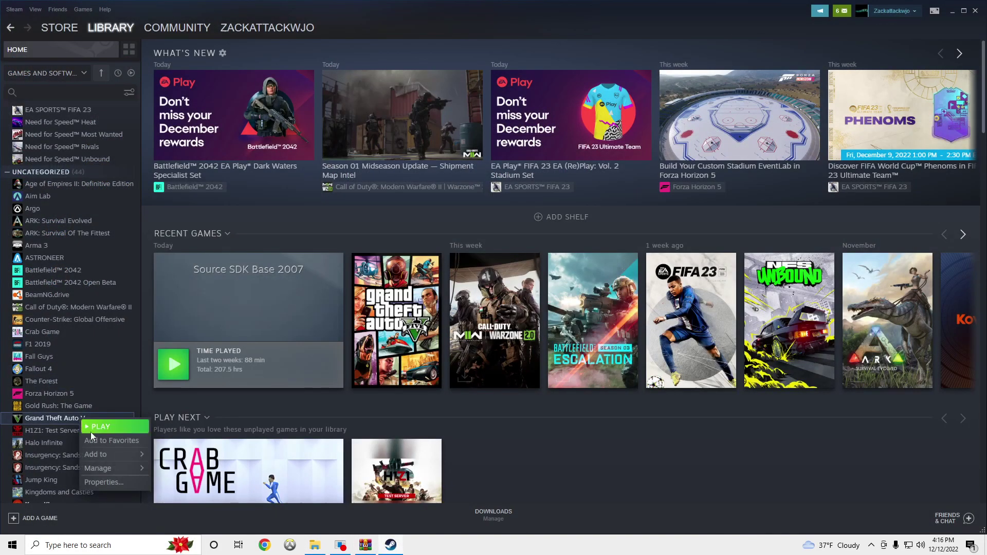
mouse_move(174, 457)
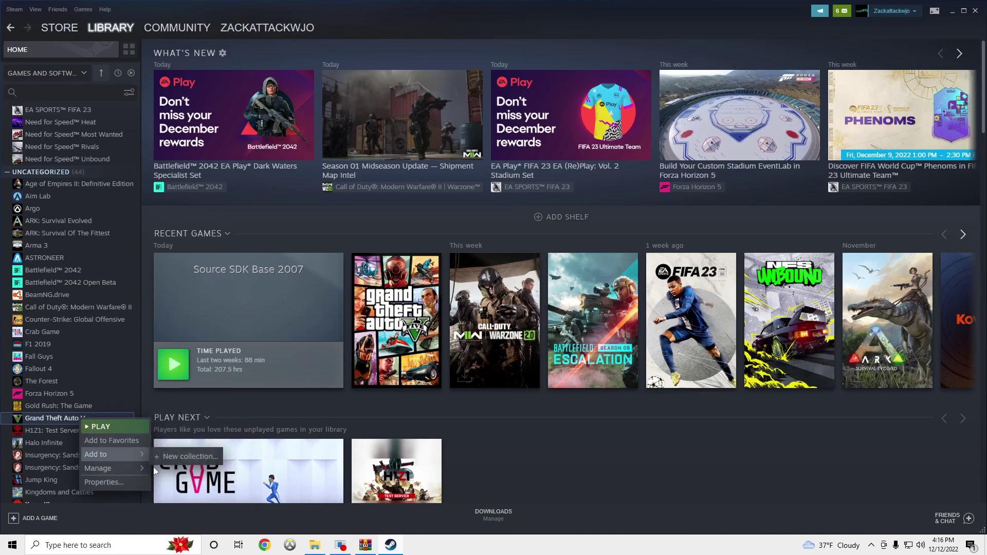
mouse_move(128, 468)
click(183, 438)
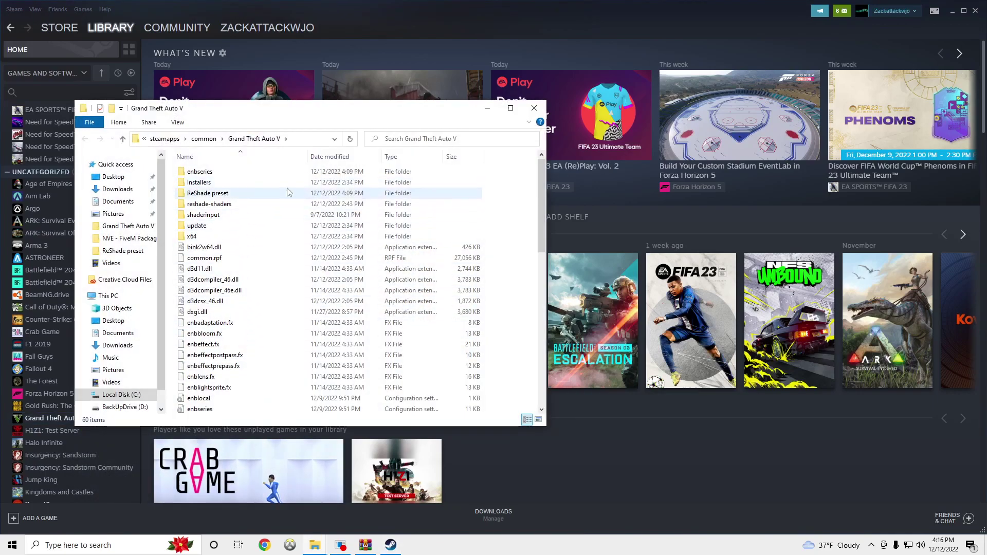
click(974, 10)
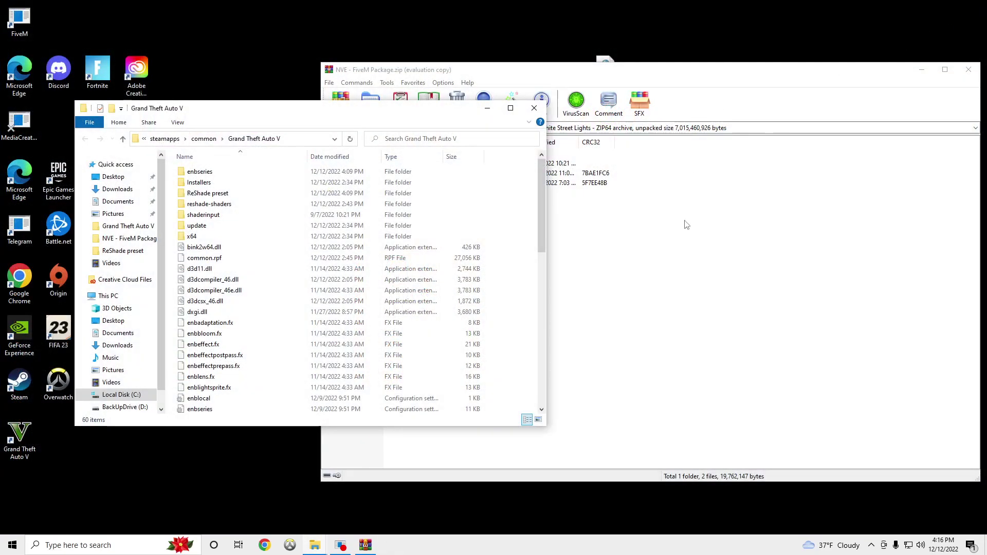
Extract the White Street Lights shaderinput folder into the Grand Theft Auto V game folder, replacing the existing files.
drag(350, 163, 178, 243)
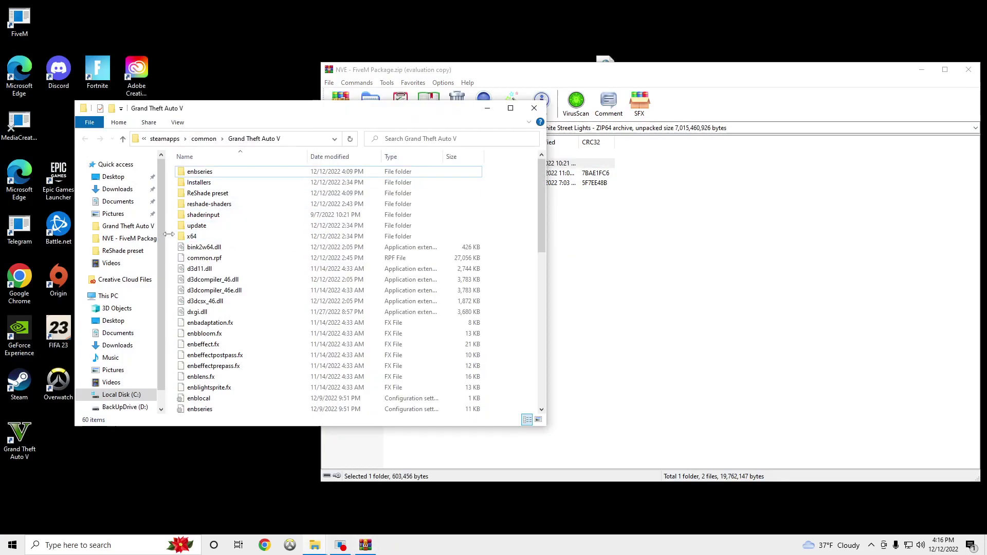
click(442, 191)
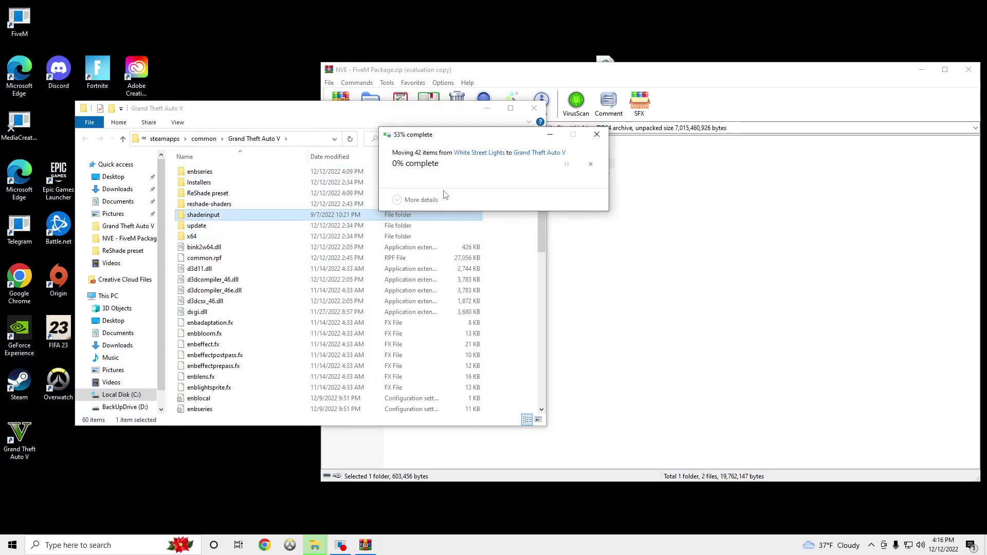
click(527, 221)
click(566, 231)
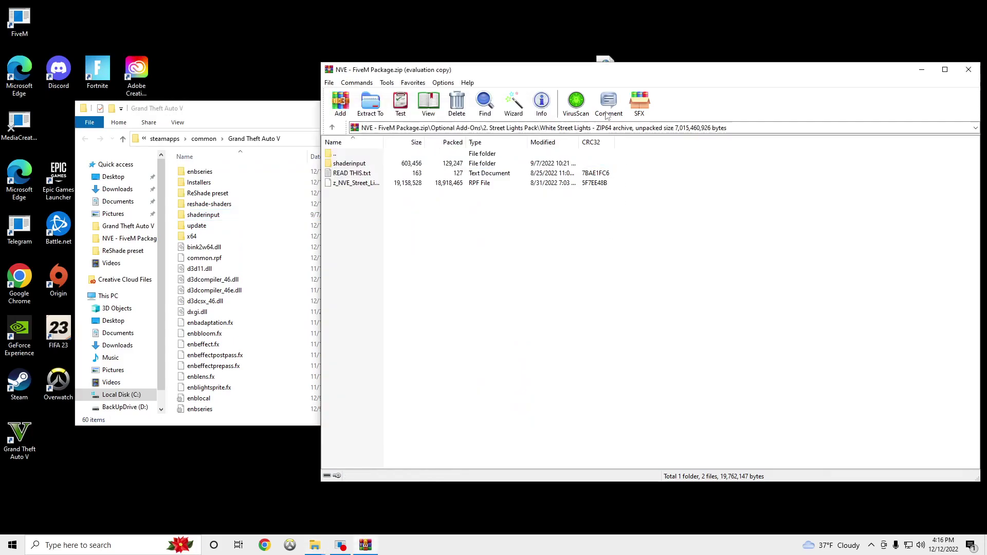
Clear away the NVE archive and the Grand Theft Auto V folder, and launch FiveM from the desktop.
drag(562, 75, 504, 74)
click(911, 69)
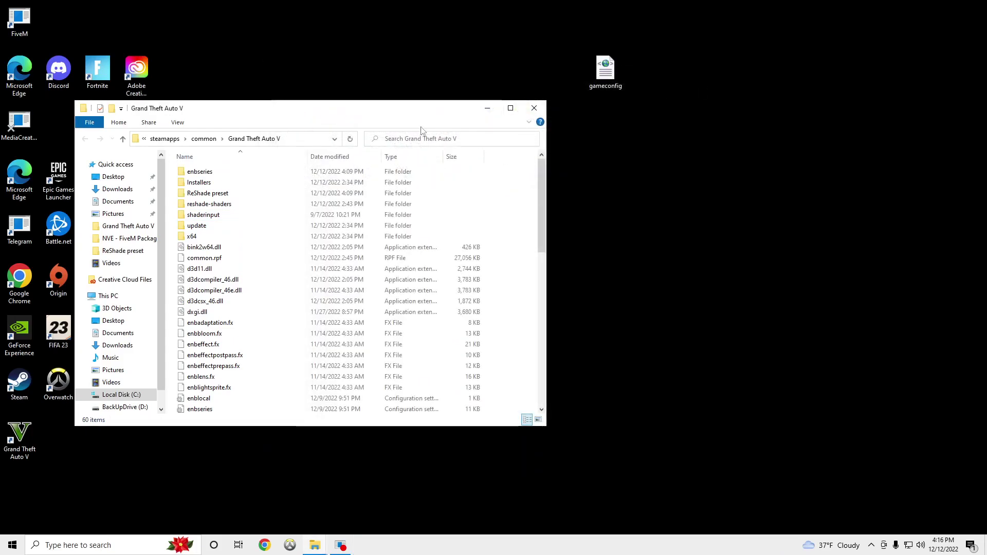
click(534, 108)
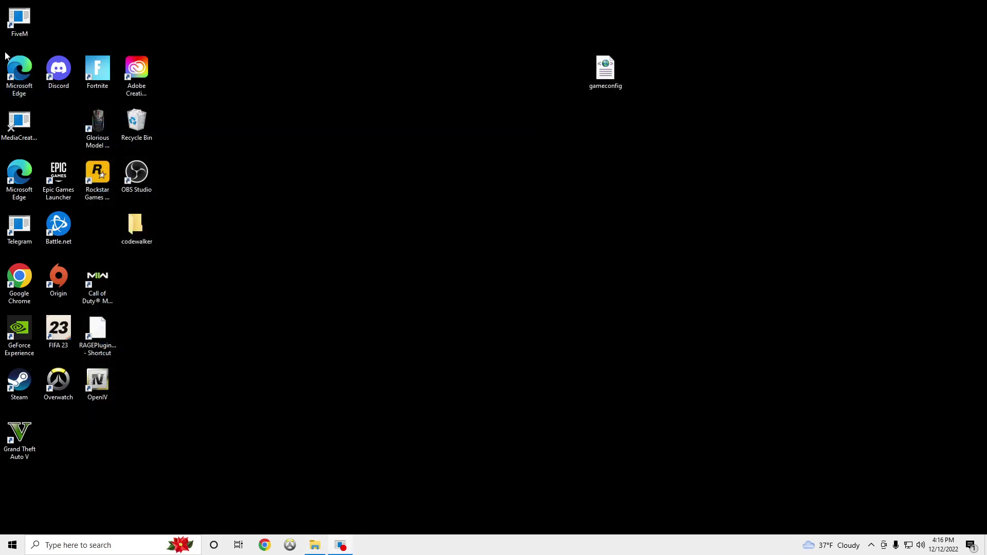
double_click(22, 24)
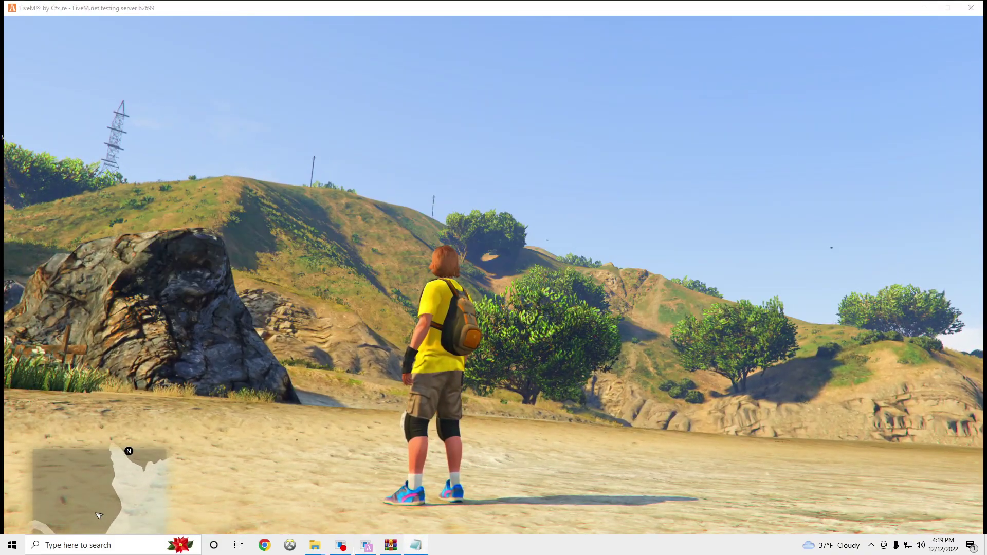
Walk the character along the beach on the testing server to examine the modded graphics.
click(488, 134)
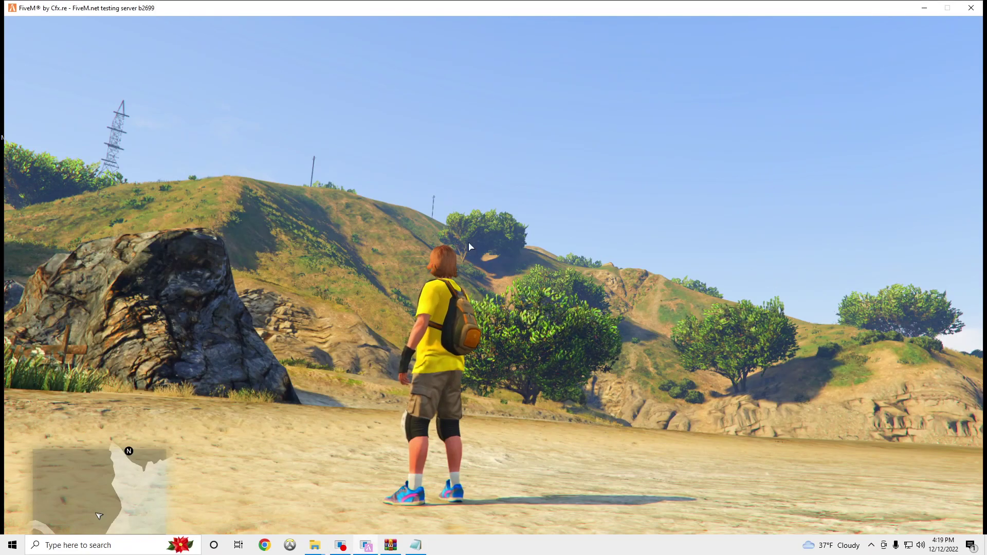
key(w)
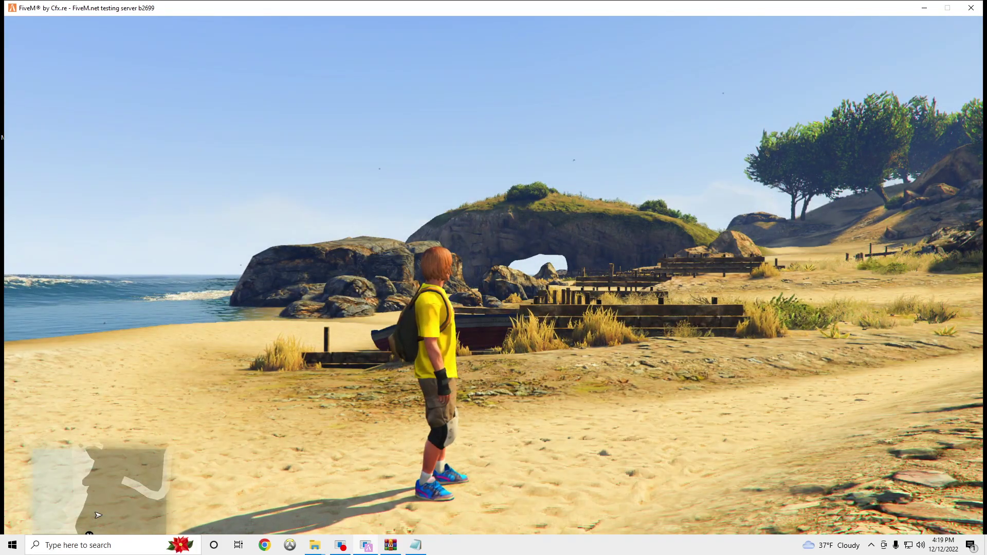
Open the ReShade overlay, enable Technicolor2 in the koil_ReShade preset, and briefly preview the ADOF depth-of-field effect.
key(Home)
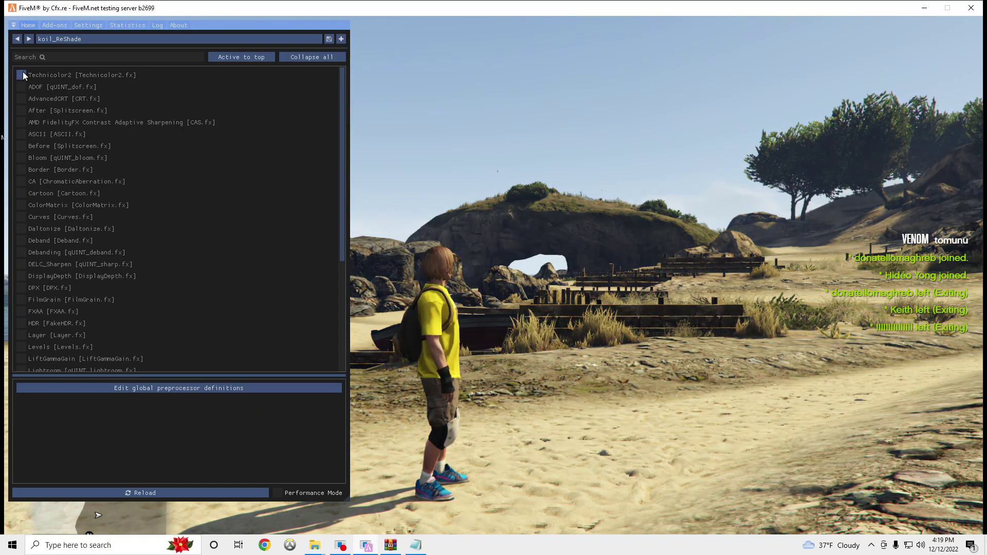
click(18, 88)
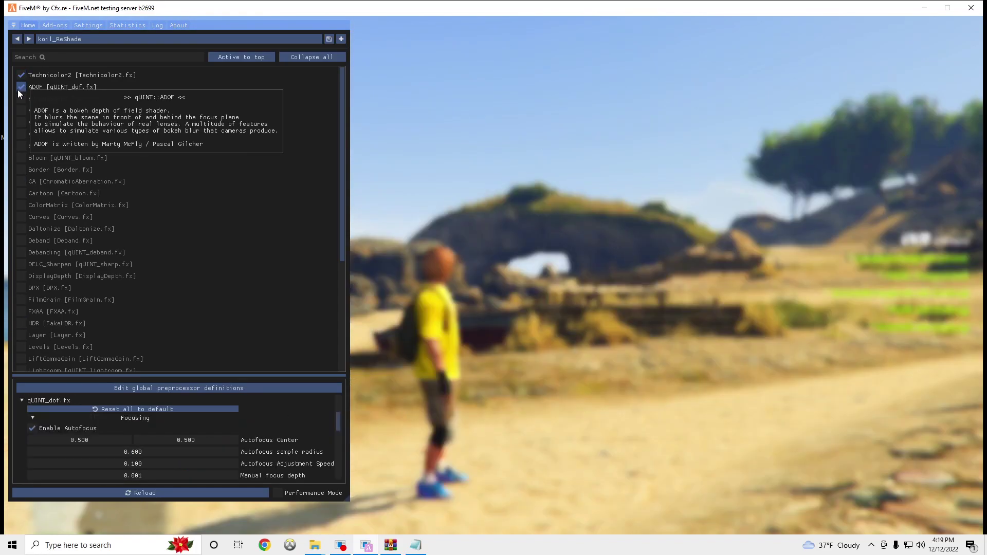
click(17, 90)
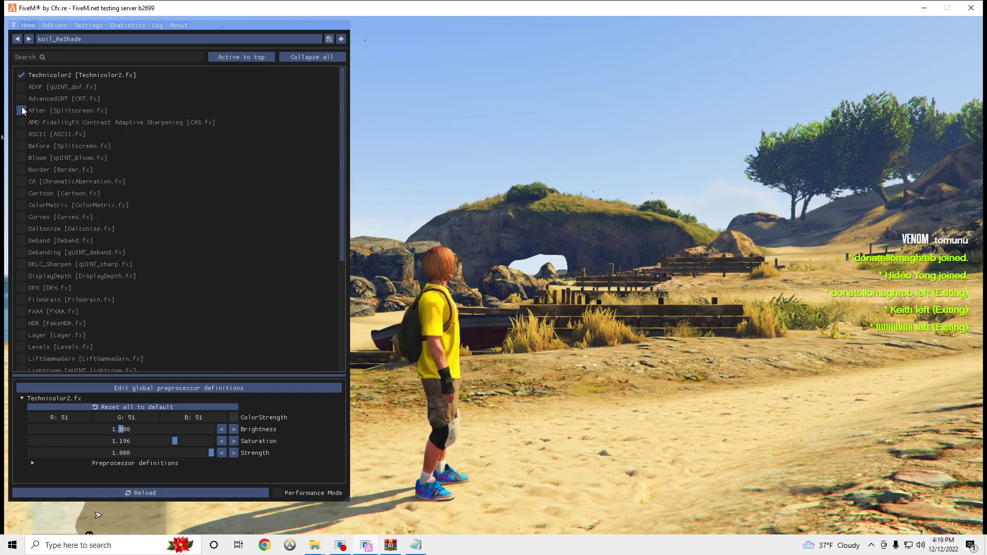
Preview AdvancedCRT, AMD FidelityFX Contrast Adaptive Sharpening, ASCII, Before and Bloom one by one, switching each off again.
click(23, 99)
click(23, 100)
click(23, 100)
click(23, 99)
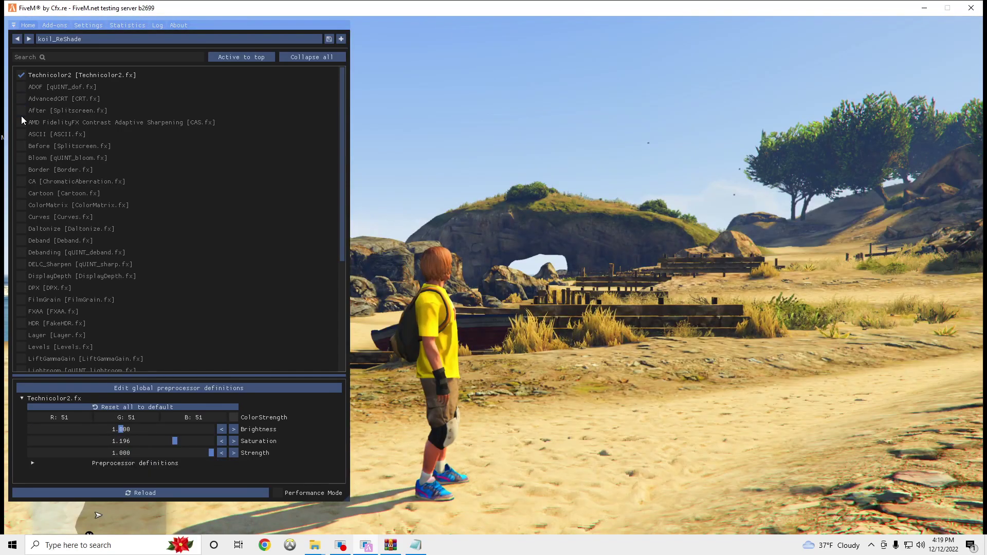
click(21, 124)
click(21, 123)
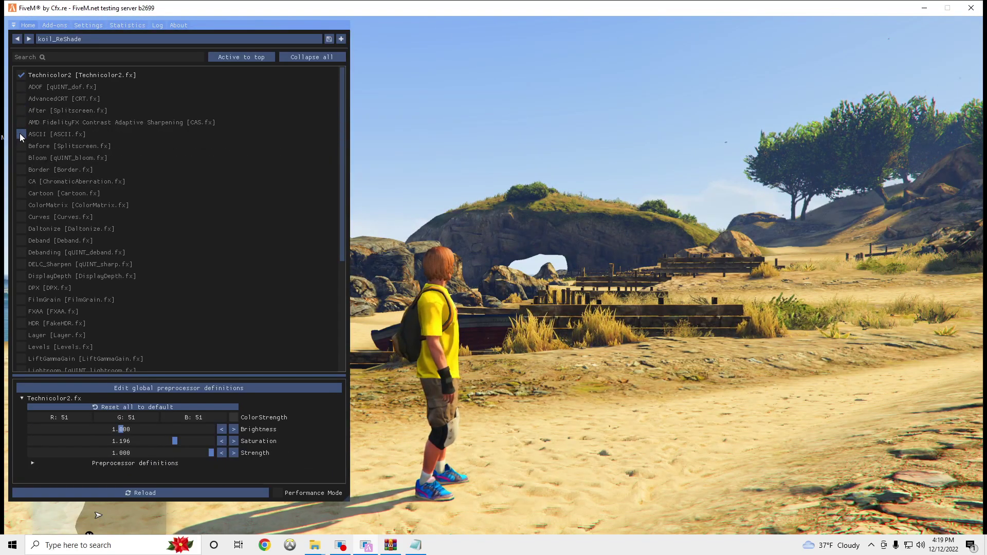
click(21, 135)
click(22, 135)
click(19, 147)
click(18, 147)
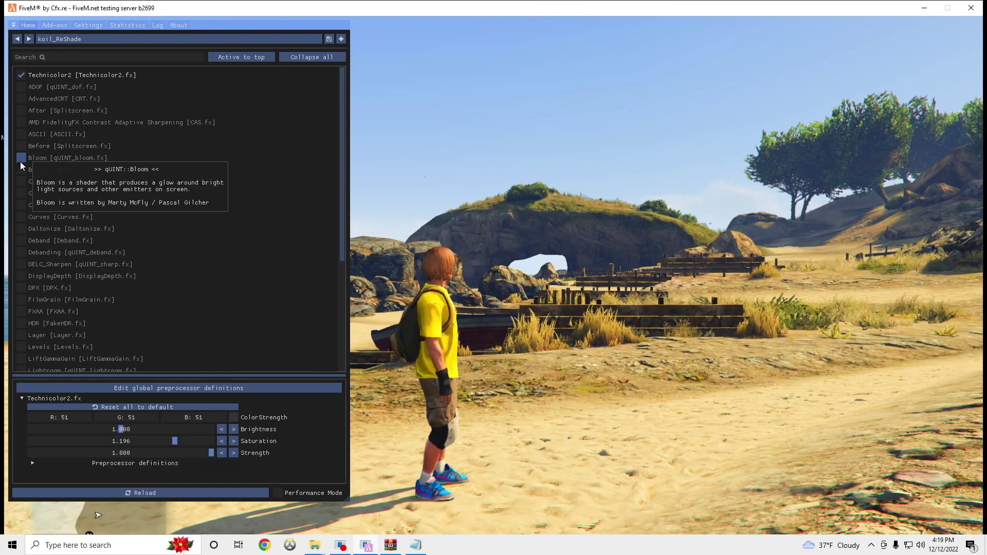
click(21, 159)
click(22, 159)
click(23, 159)
click(22, 160)
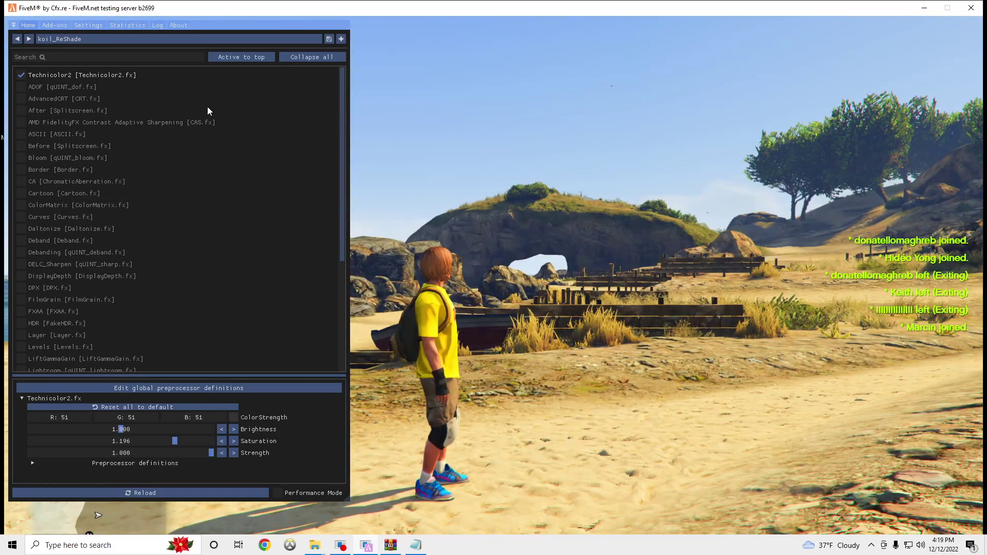
Close the ReShade overlay and bring up the game's pause menu.
key(Home)
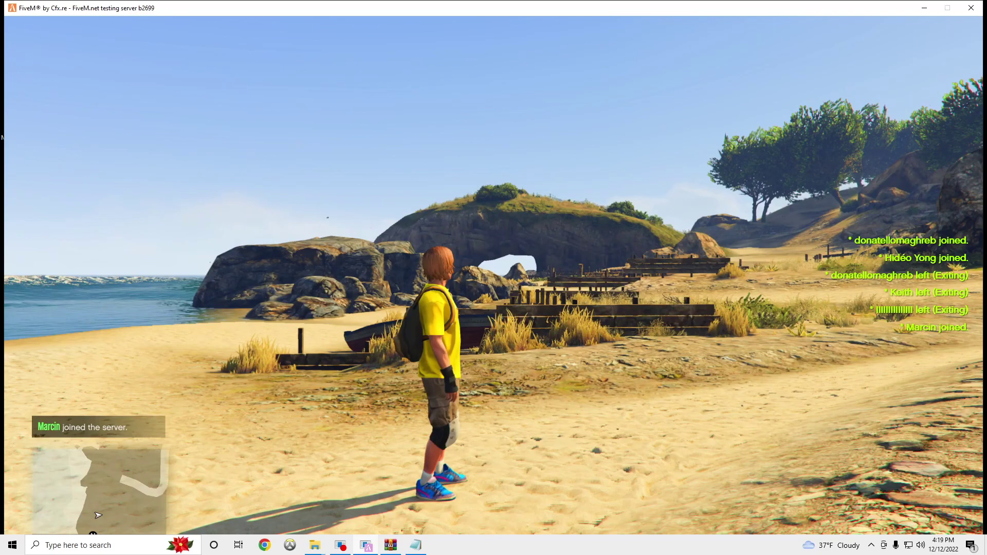
key(Escape)
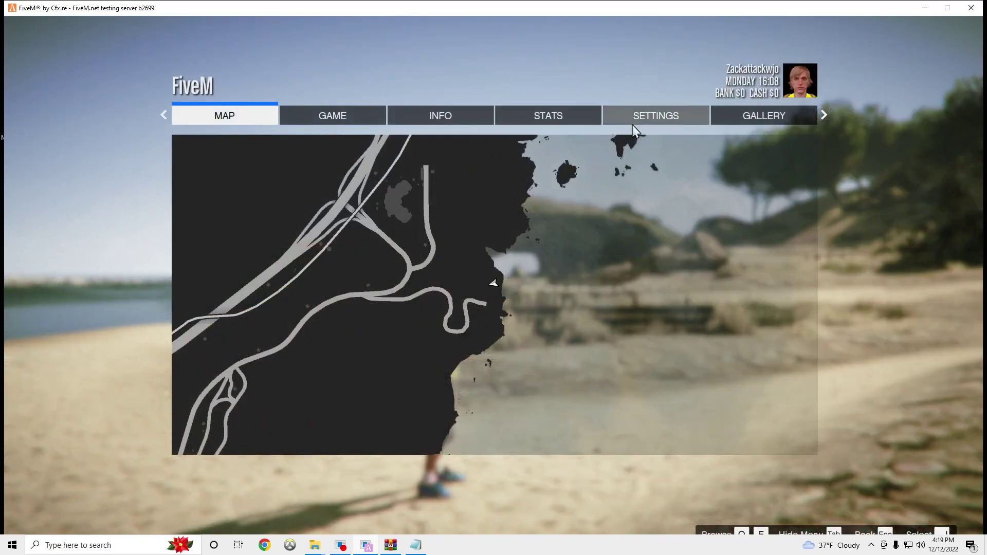